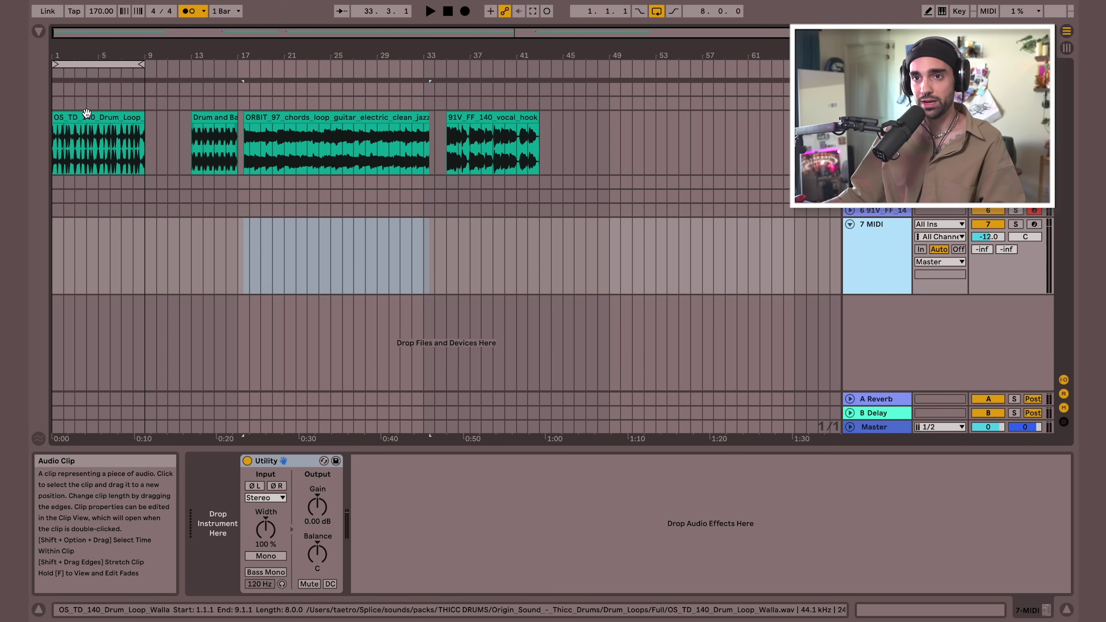
# - Load the OS_TD_140_Drum_Loop_Walla loop into a Simpler on MIDI track 7
pyautogui.moveTo(84, 118); pyautogui.dragTo(211, 510)
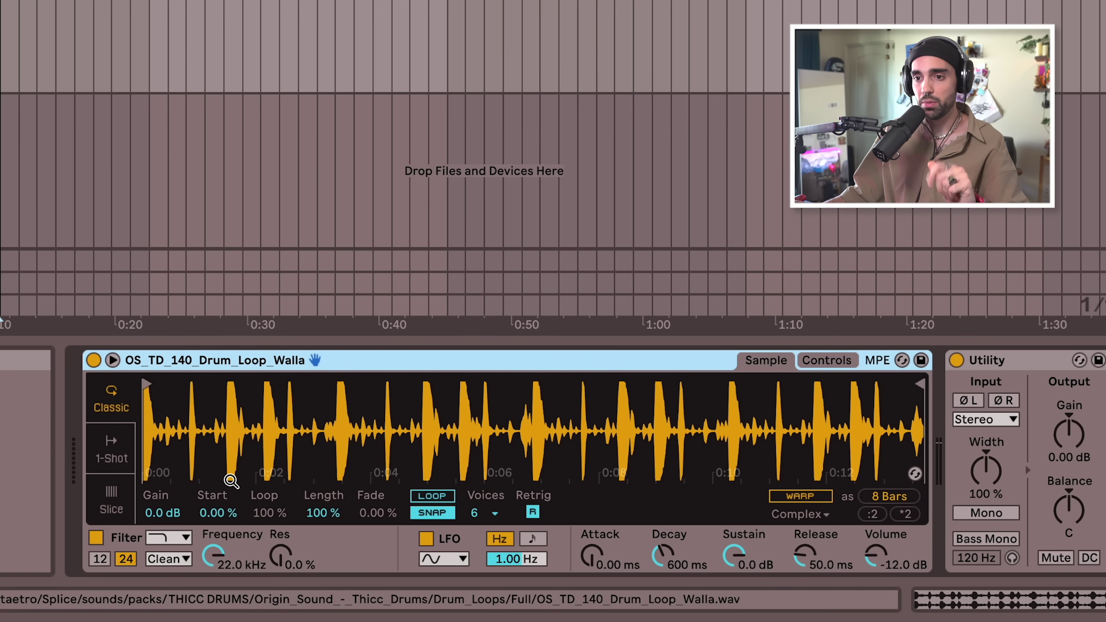
# - Switch the drum loop's Simpler to Slice mode, chopped by Transient at 100% sensitivity
pyautogui.click(116, 501)
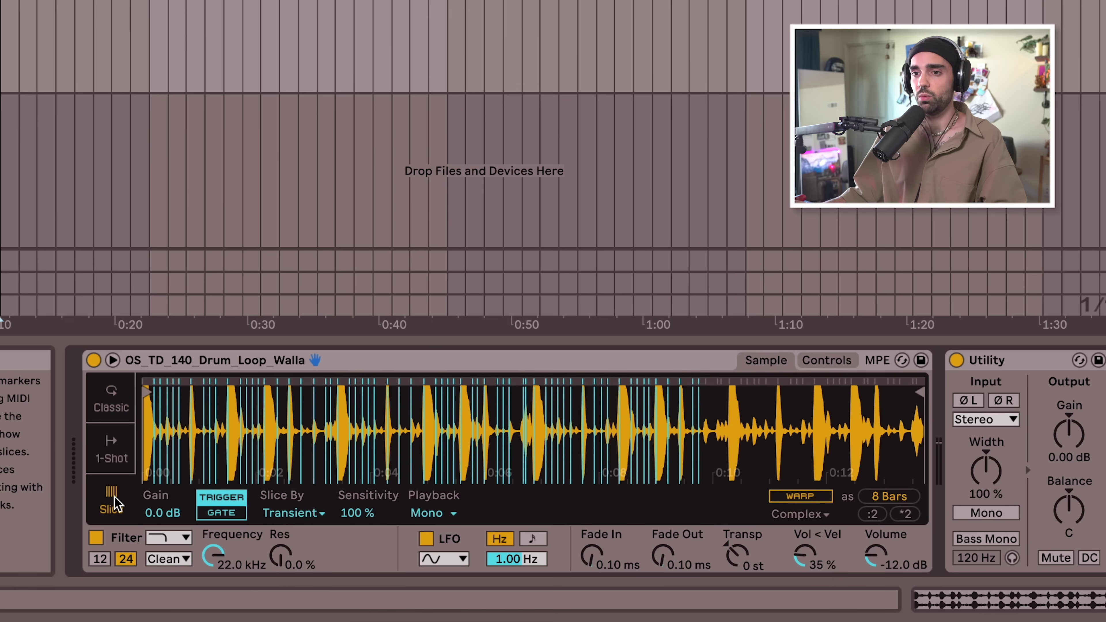
pyautogui.moveTo(157, 425); pyautogui.dragTo(157, 479)
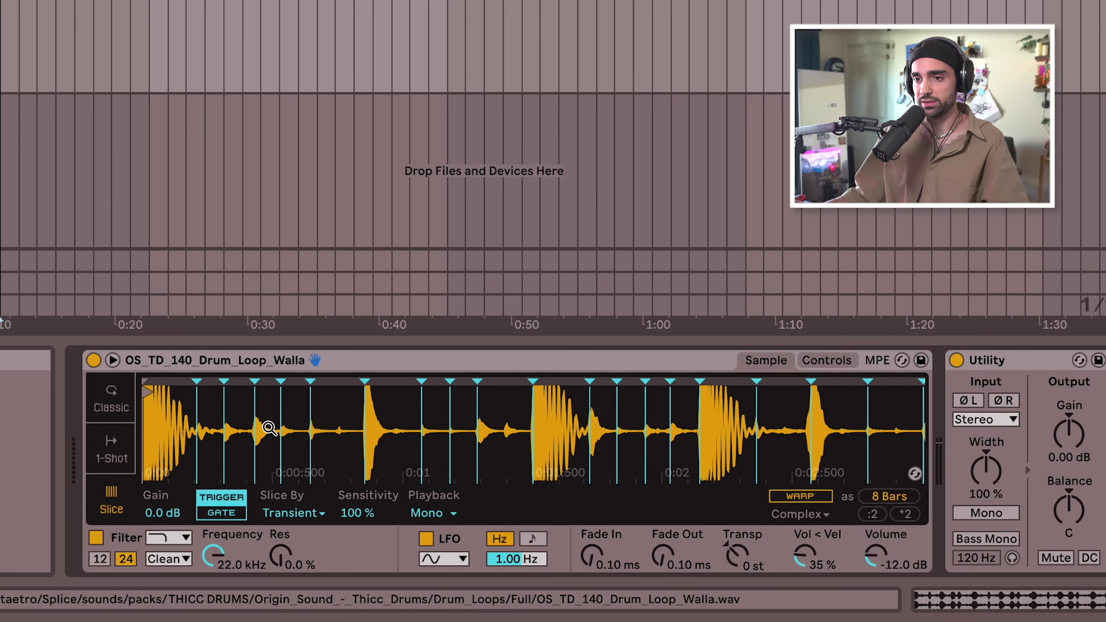
pyautogui.moveTo(269, 428); pyautogui.dragTo(269, 392)
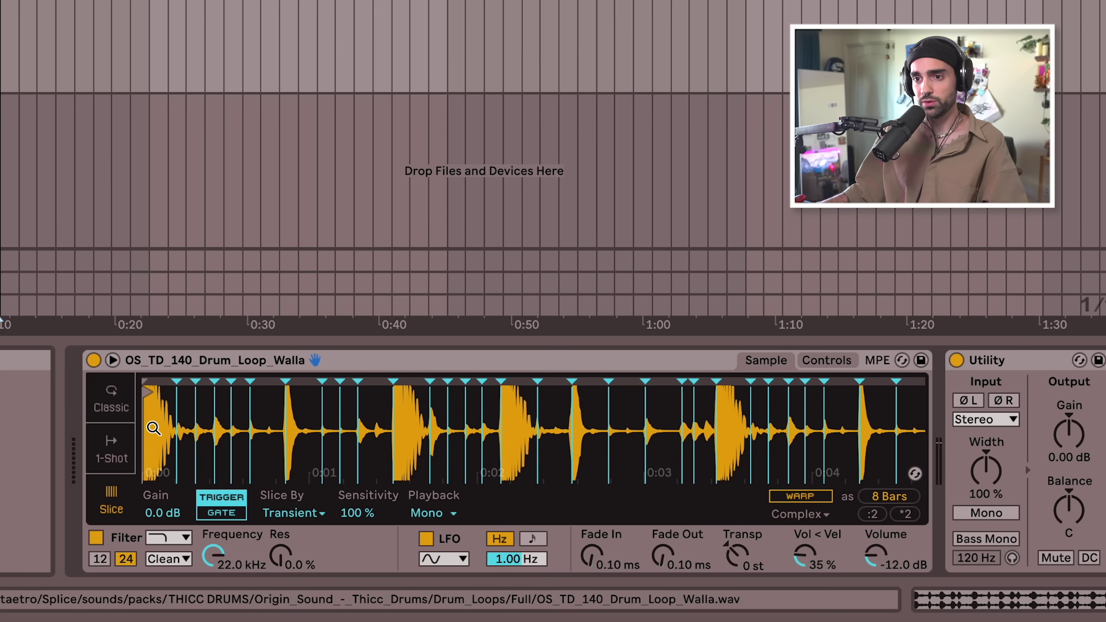
pyautogui.scroll(5, 158, 419)
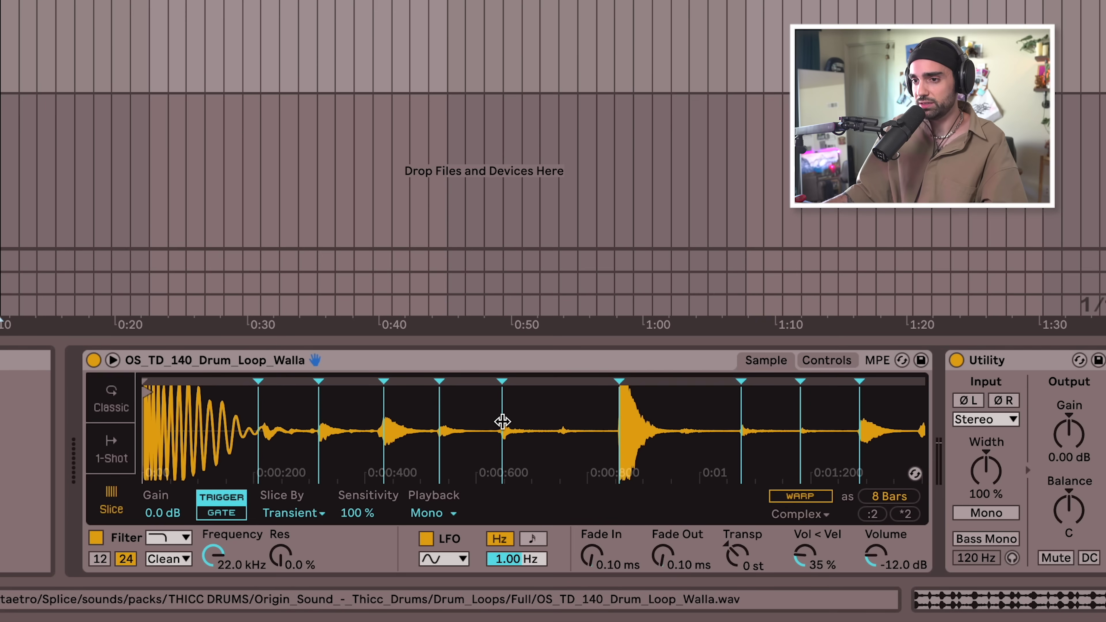
pyautogui.scroll(-3, 437, 430)
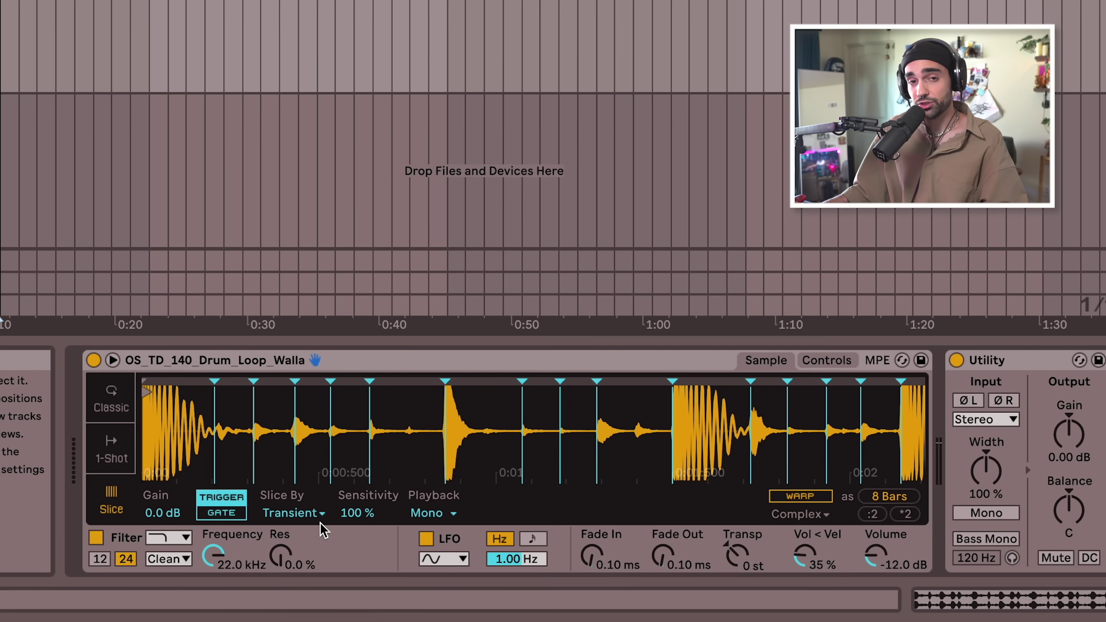
# - Lower the slice sensitivity to 96% and enable warping on the drum loop
pyautogui.moveTo(363, 521); pyautogui.dragTo(363, 528)
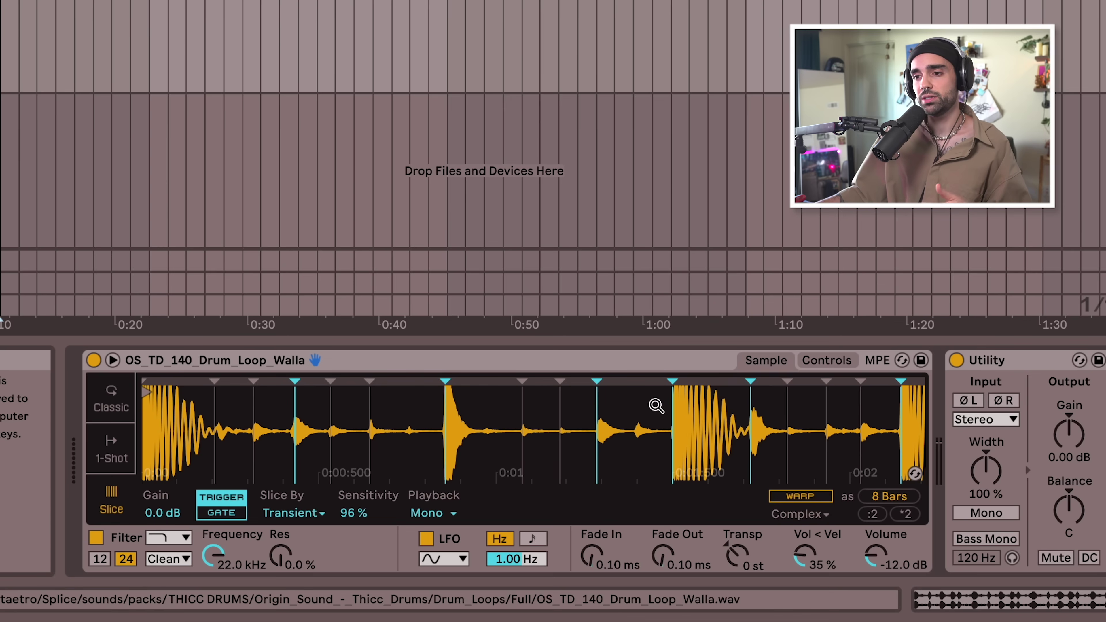
pyautogui.click(798, 497)
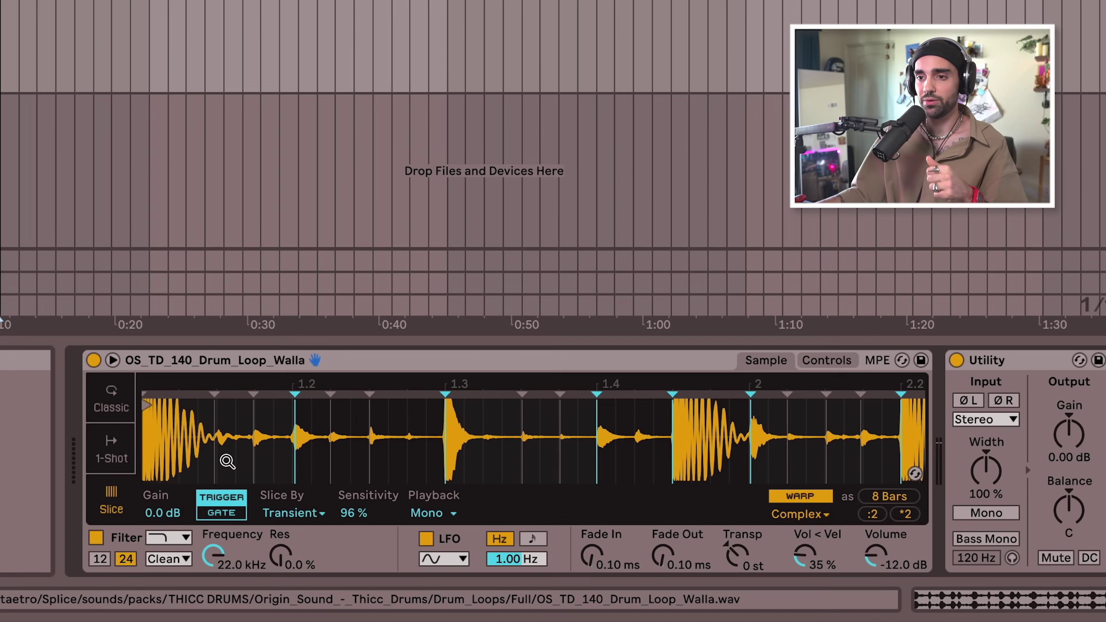
# - Re-slice the drum loop by Beat at 1/4 division and start playback
pyautogui.moveTo(227, 461)
pyautogui.mouseDown()
pyautogui.moveTo(227, 414)
pyautogui.moveTo(227, 439)
pyautogui.mouseUp()
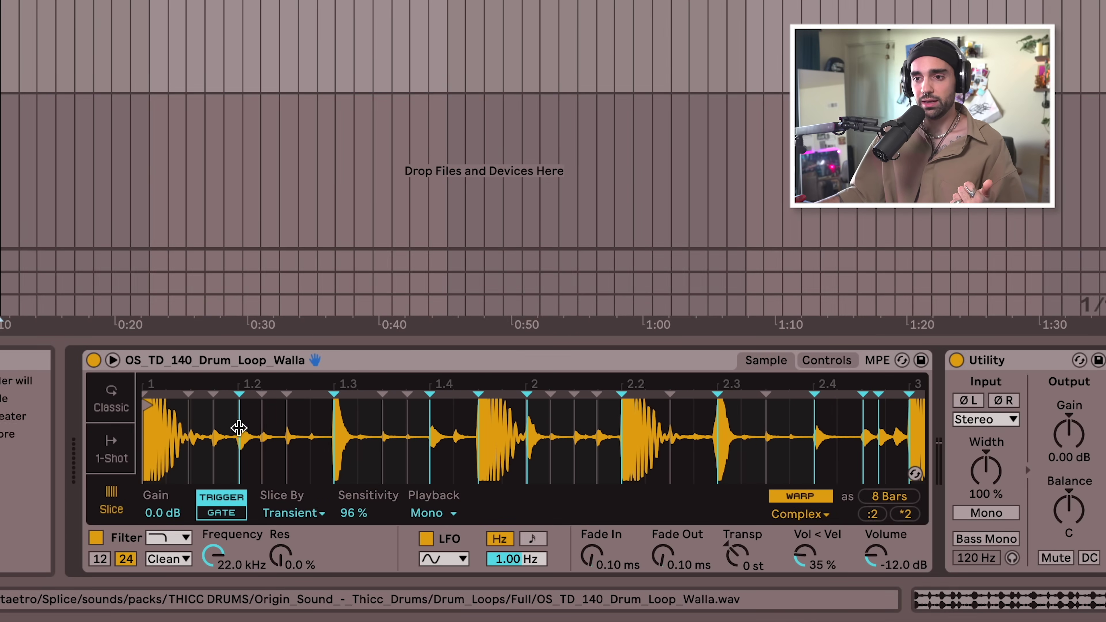
pyautogui.click(294, 515)
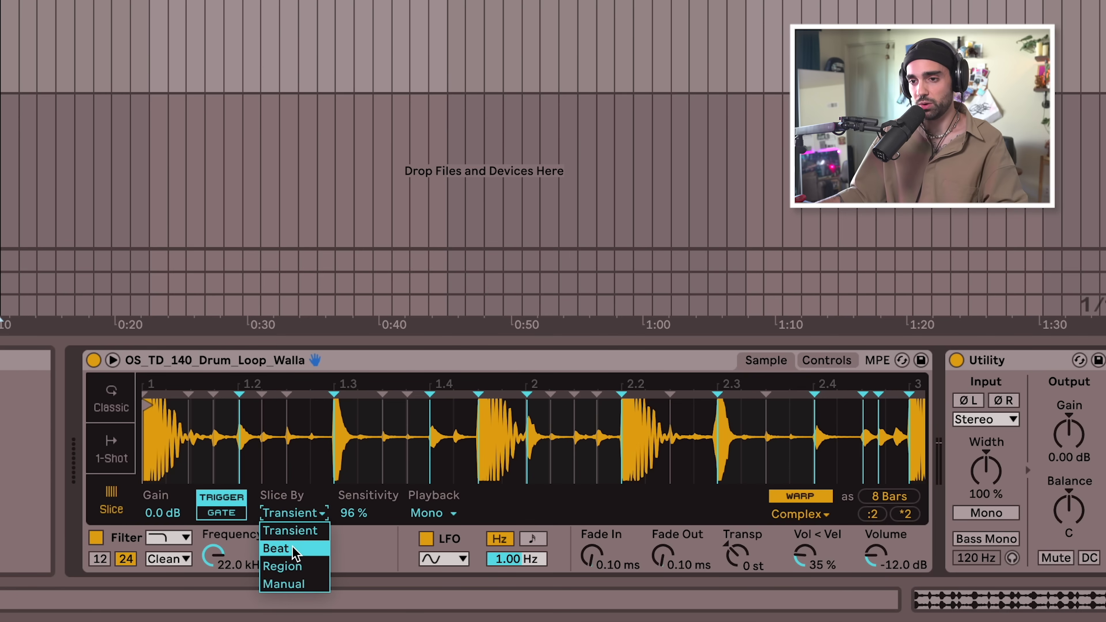
pyautogui.click(280, 549)
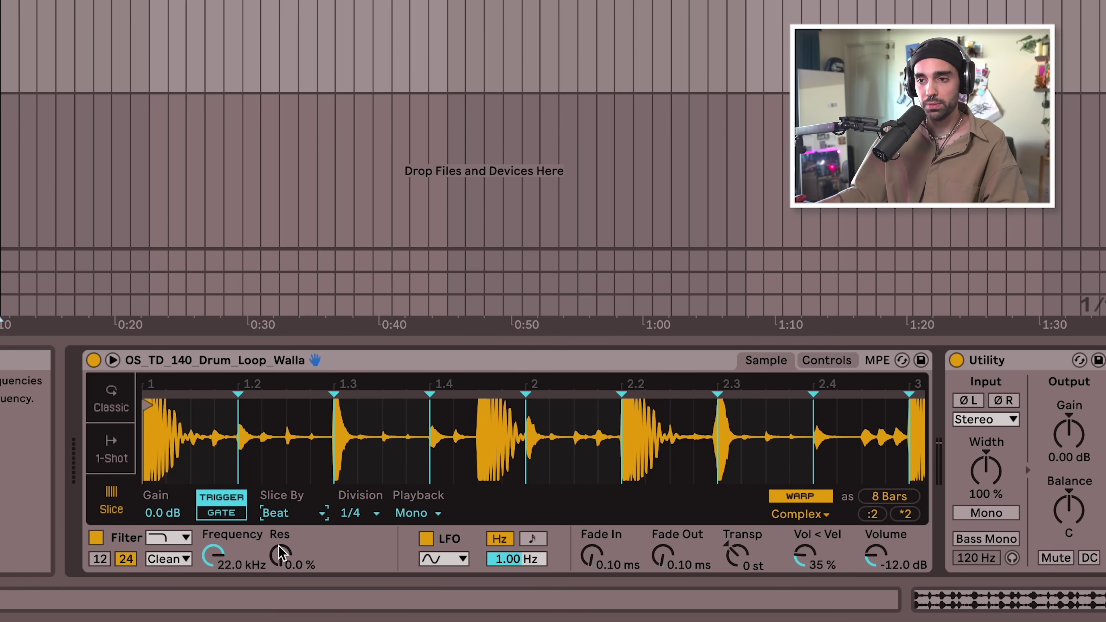
pyautogui.press('space')
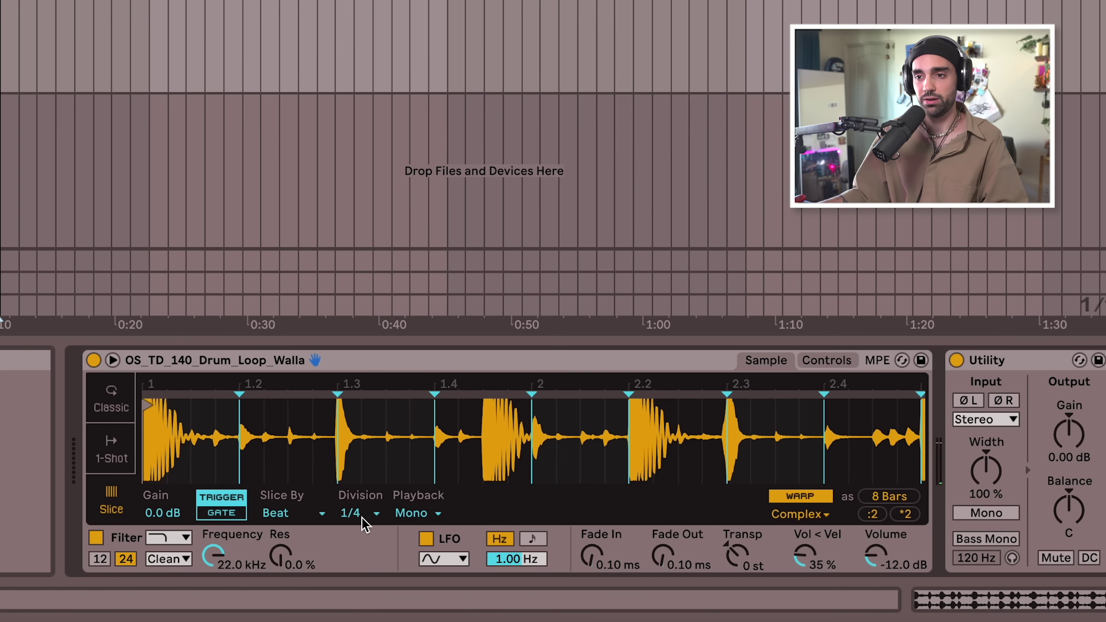
pyautogui.click(351, 515)
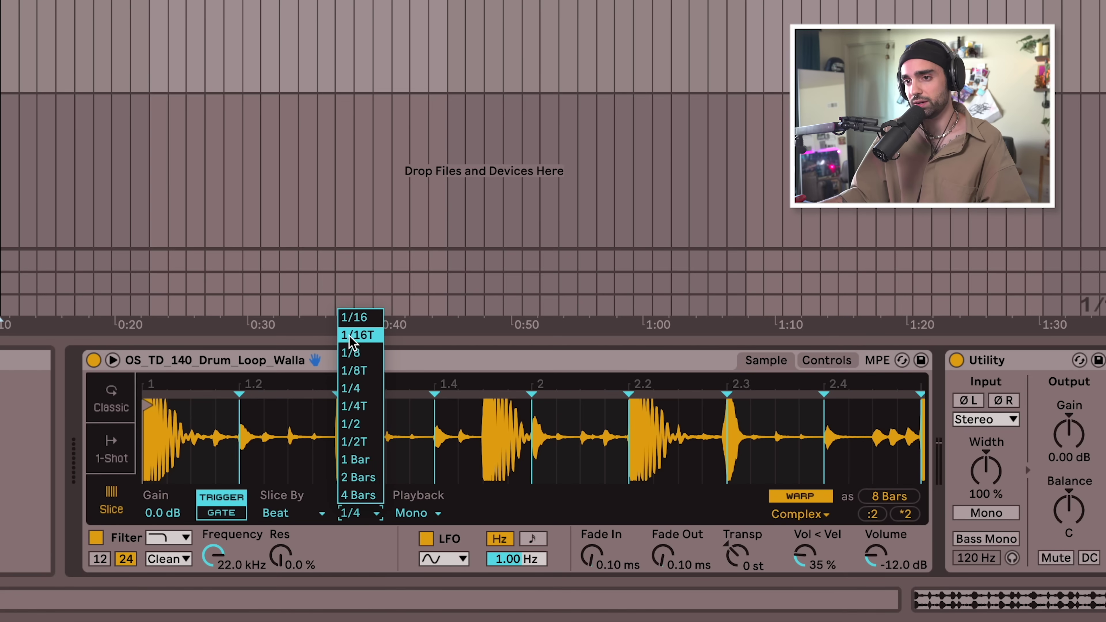
pyautogui.click(354, 351)
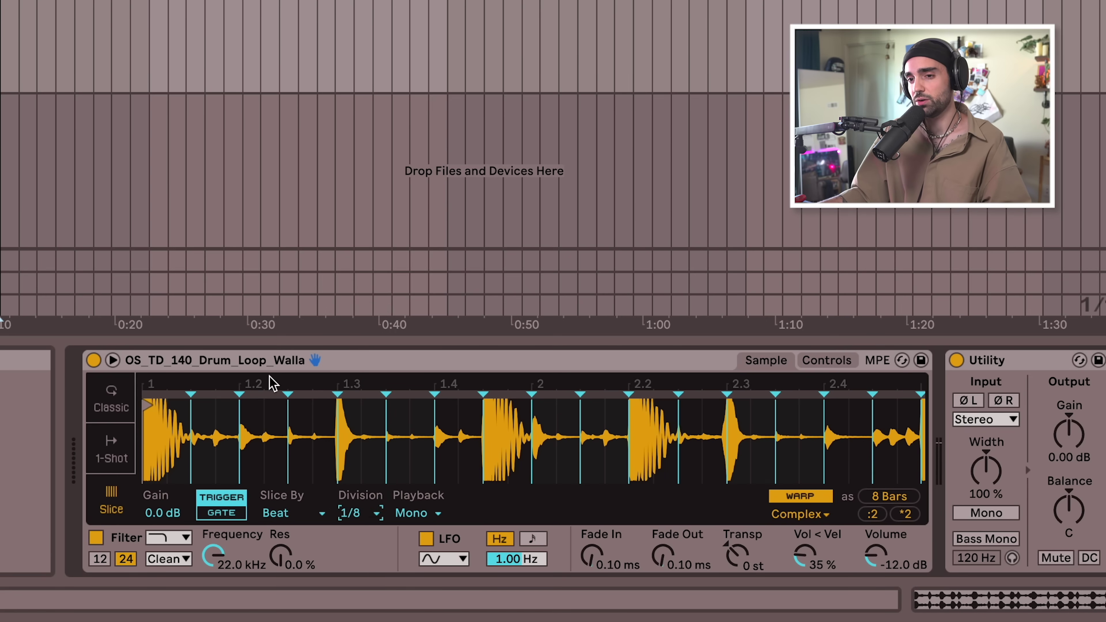
pyautogui.moveTo(227, 433); pyautogui.dragTo(272, 431)
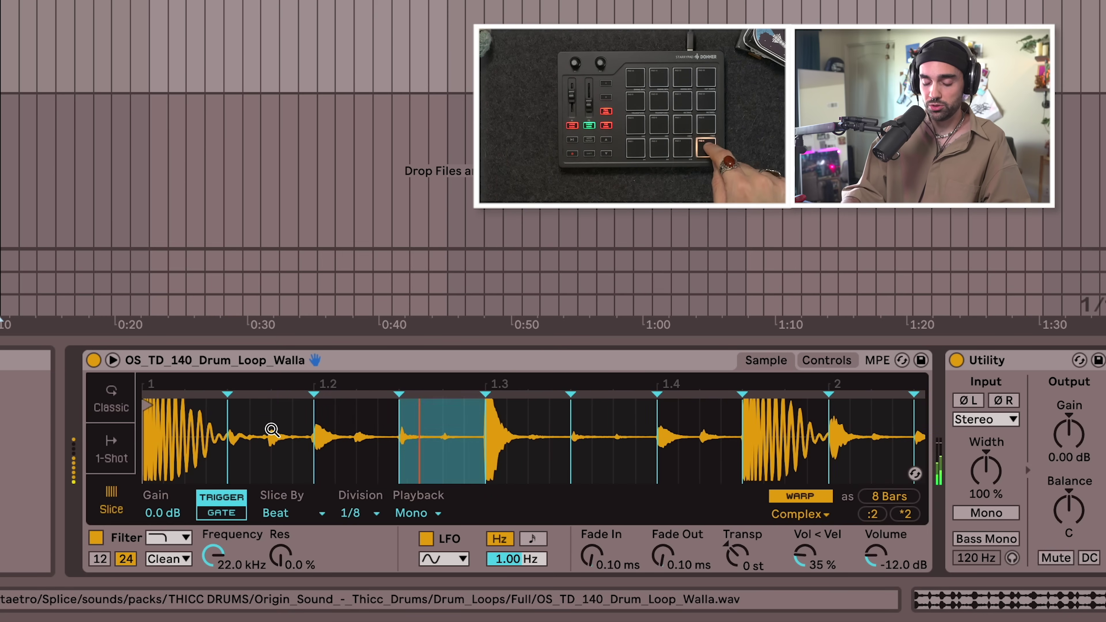
pyautogui.click(368, 516)
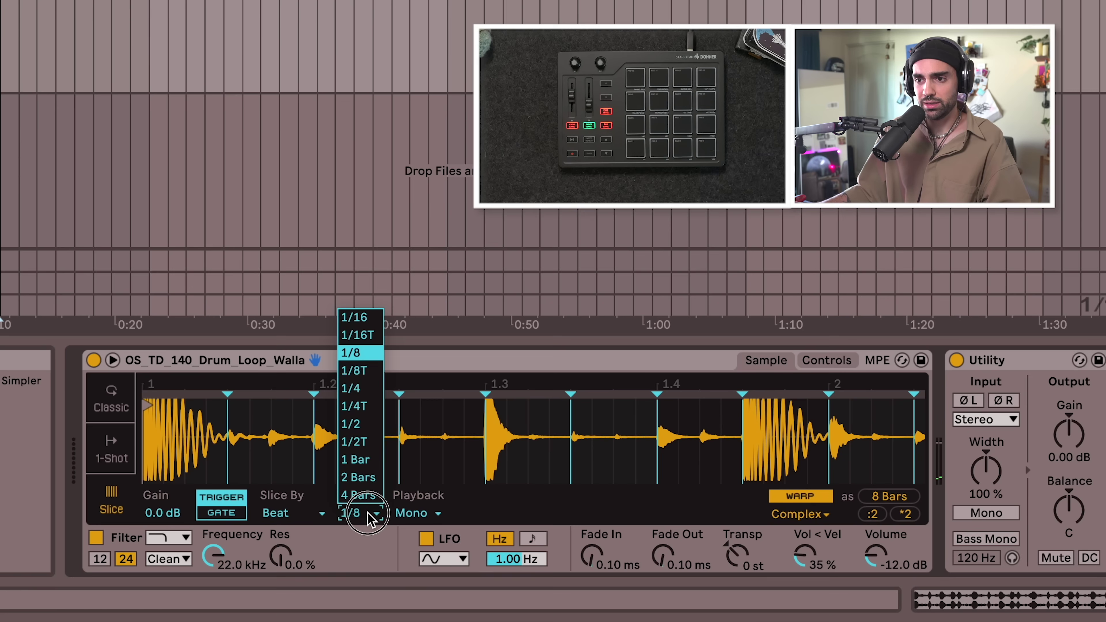
pyautogui.click(355, 424)
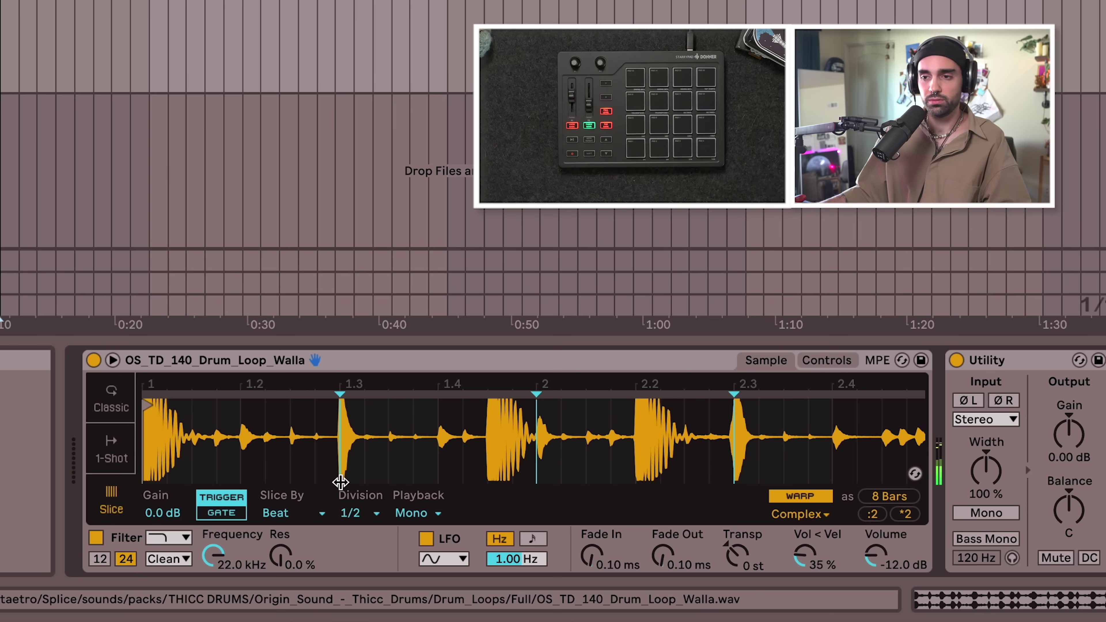
pyautogui.click(376, 515)
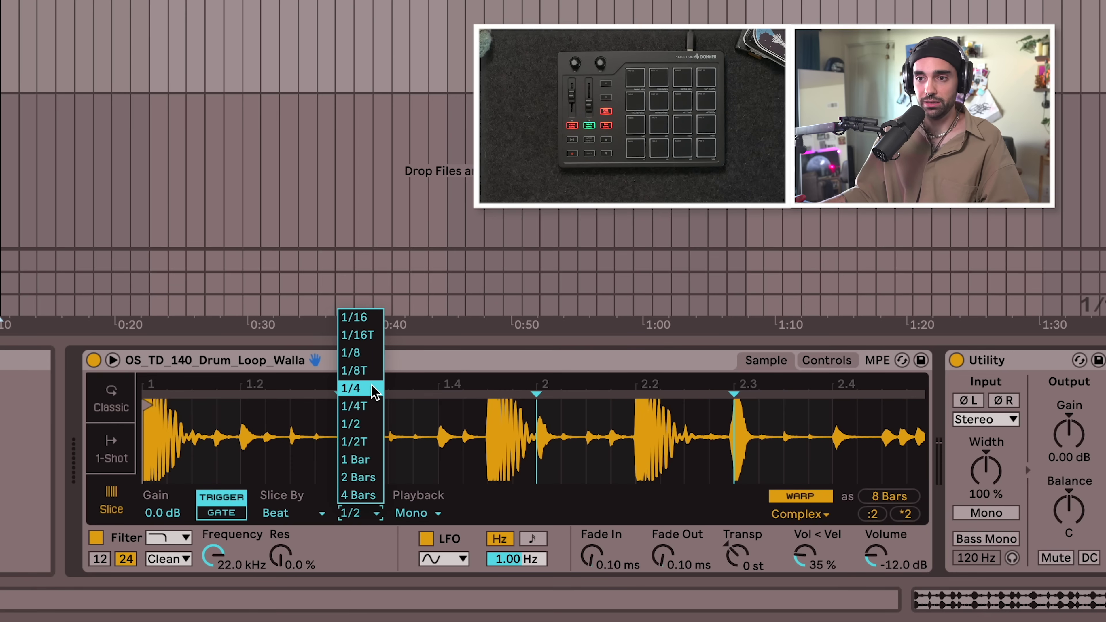
pyautogui.click(373, 394)
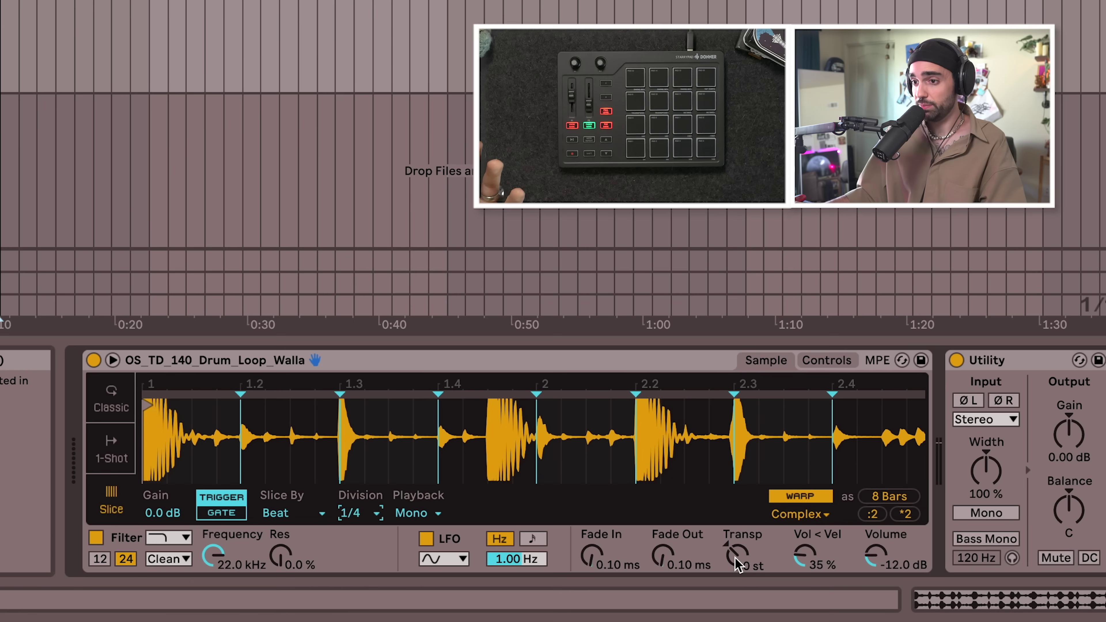
pyautogui.moveTo(736, 562)
pyautogui.mouseDown()
pyautogui.moveTo(736, 575)
pyautogui.moveTo(736, 564)
pyautogui.mouseUp()
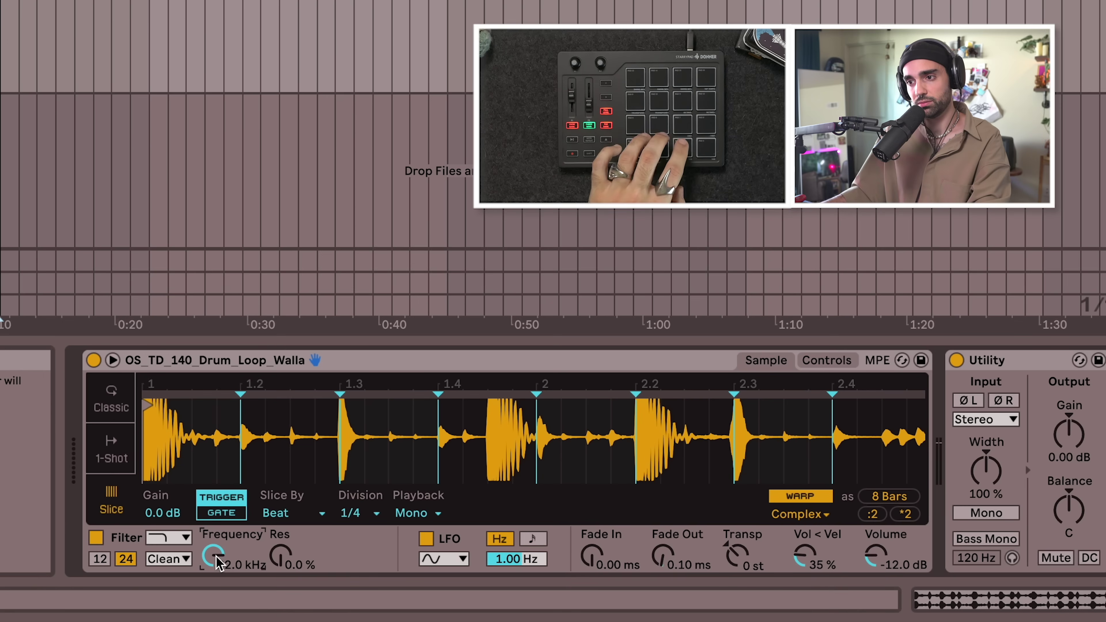
# - Sweep the filter cutoff down and back, then bring up Simpler's filter, LFO and pitch envelope controls
pyautogui.moveTo(213, 558)
pyautogui.mouseDown()
pyautogui.moveTo(214, 545)
pyautogui.moveTo(218, 562)
pyautogui.mouseUp()
pyautogui.click(826, 362)
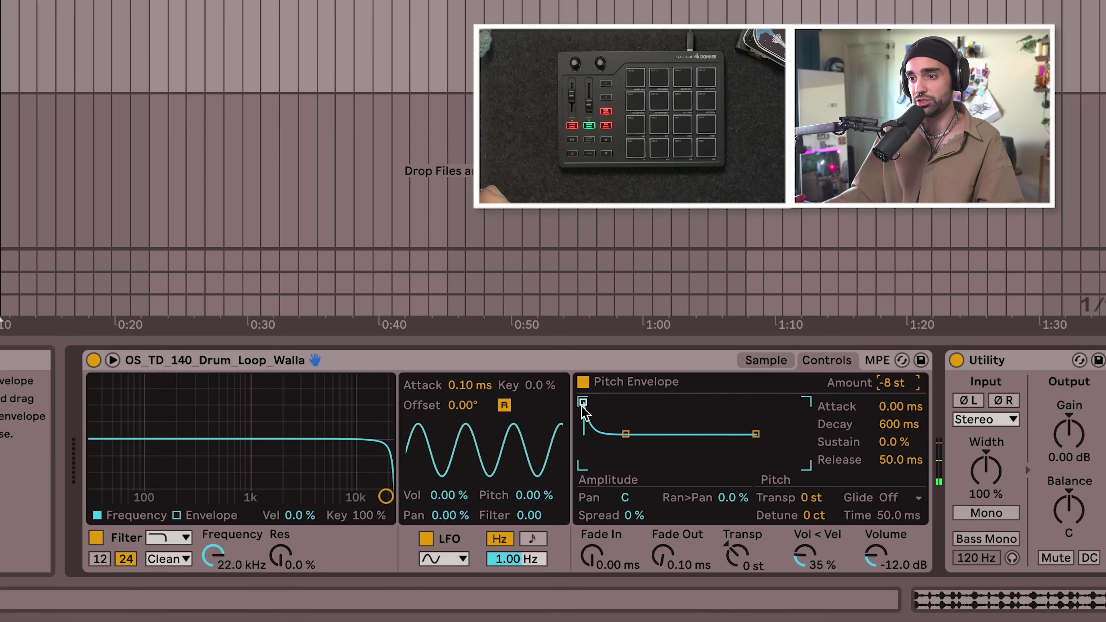
# - Shape the -8 st pitch envelope with 7.60 ms attack, 100% sustain and 1.73 s release
pyautogui.moveTo(584, 402); pyautogui.dragTo(624, 403)
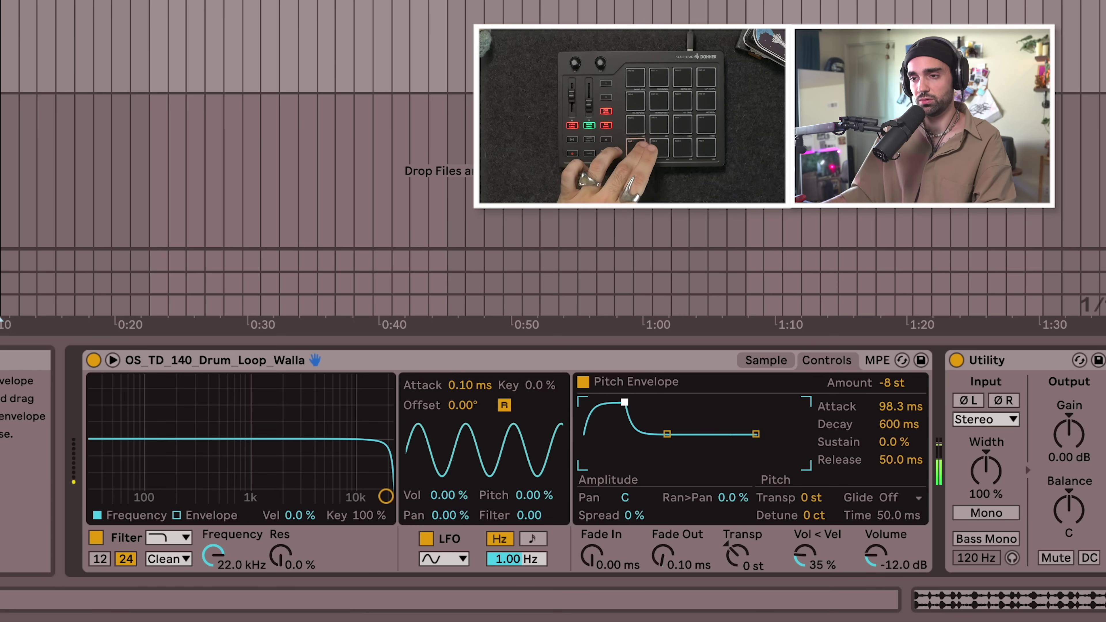
pyautogui.moveTo(668, 435); pyautogui.dragTo(665, 402)
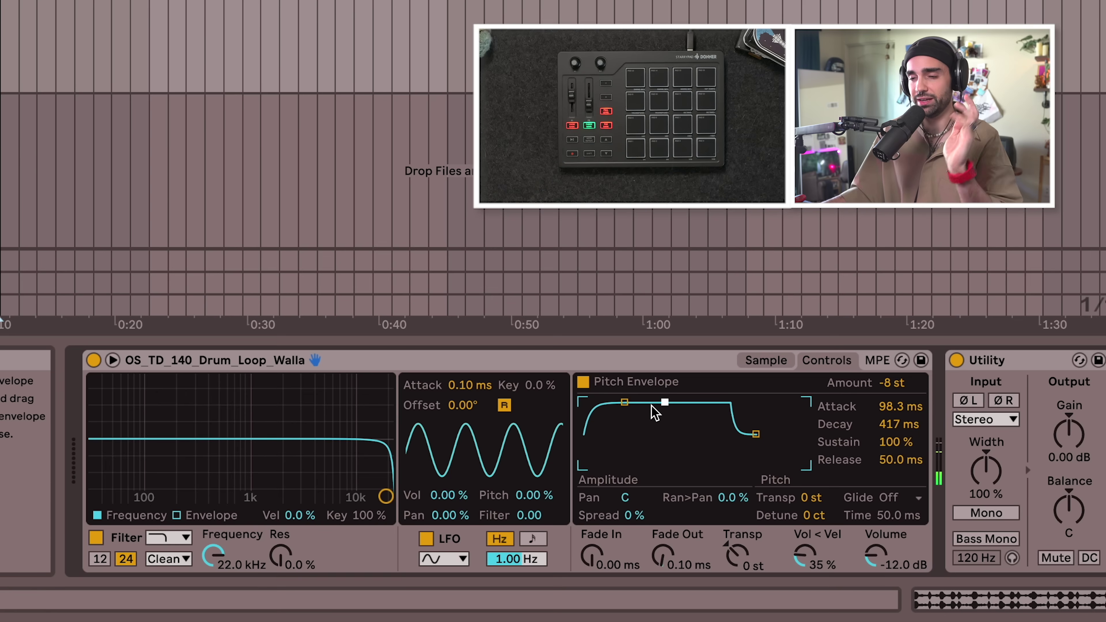
pyautogui.moveTo(625, 402)
pyautogui.mouseDown()
pyautogui.moveTo(646, 403)
pyautogui.moveTo(610, 403)
pyautogui.mouseUp()
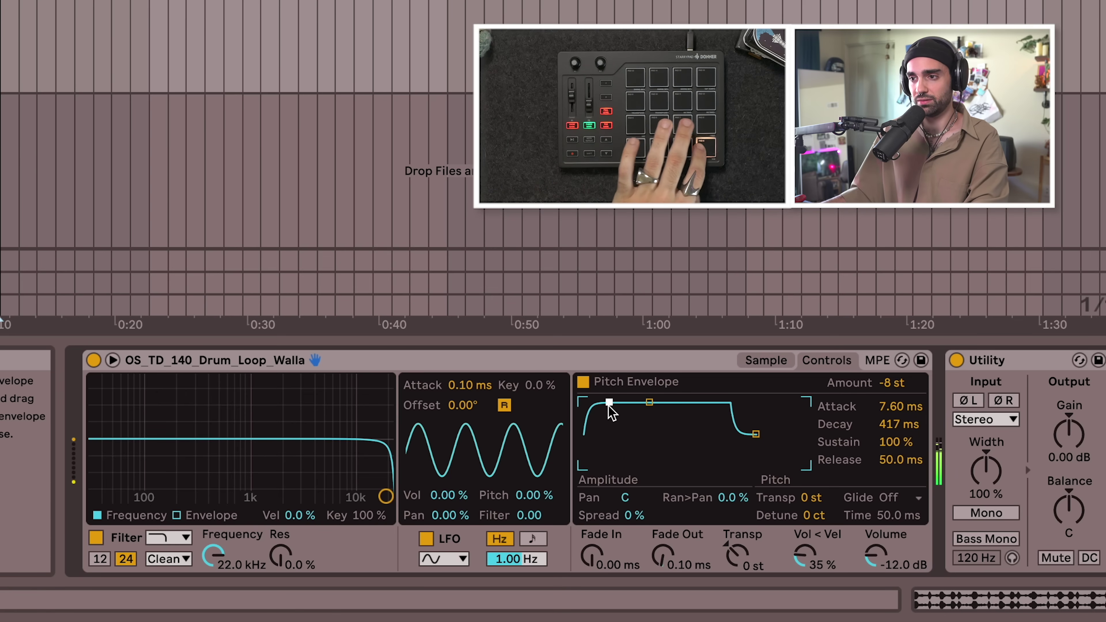
pyautogui.click(887, 378)
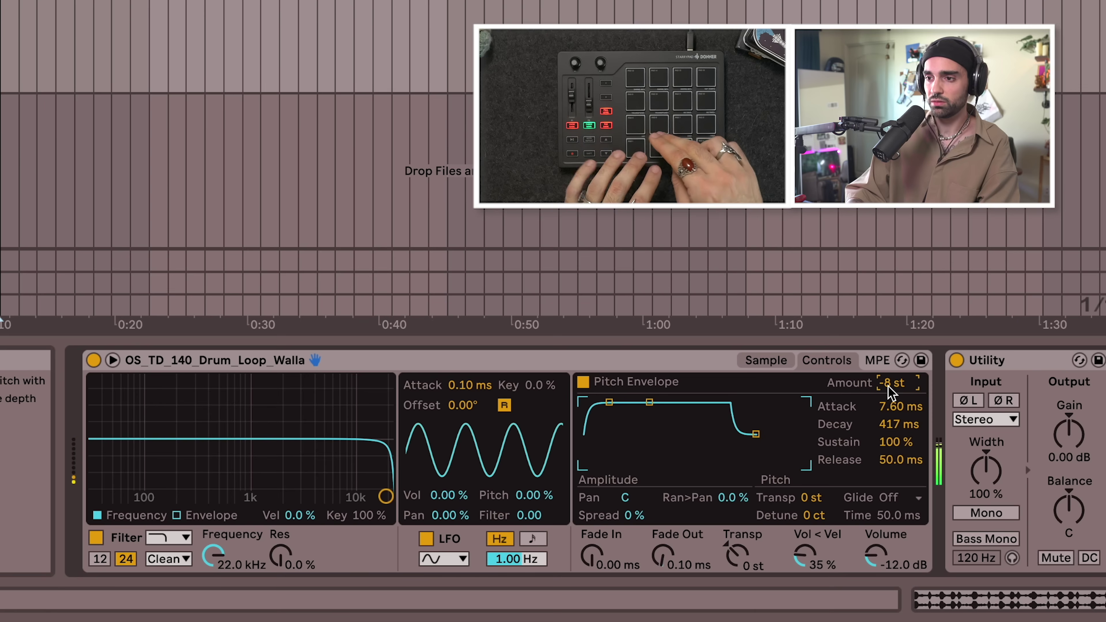
pyautogui.moveTo(756, 435); pyautogui.dragTo(784, 436)
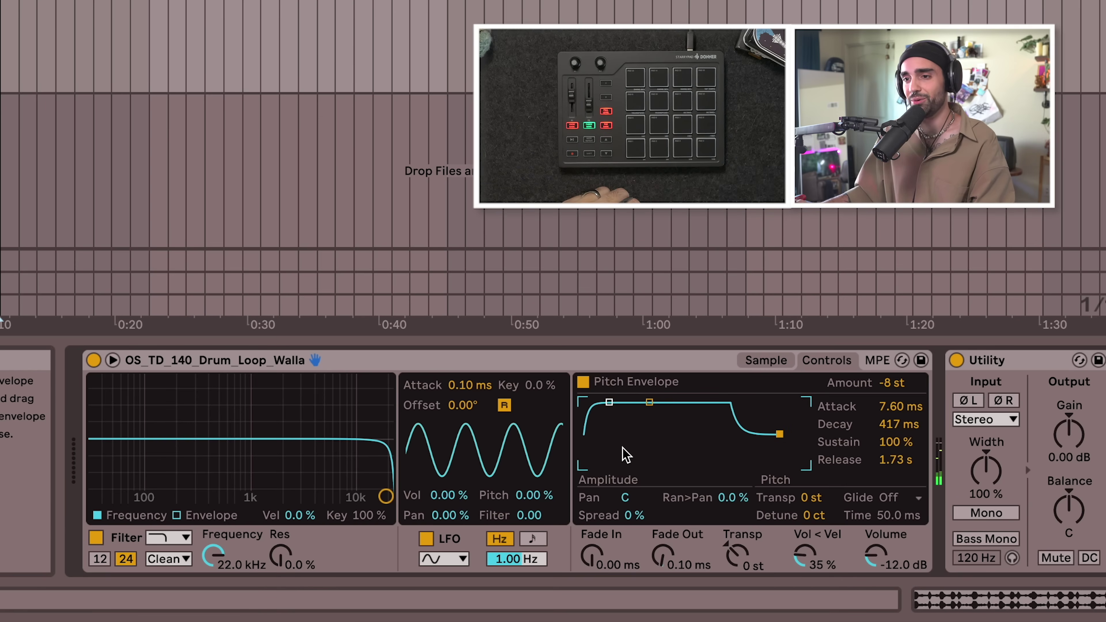
# - Toggle the pitch envelope on and off to compare, leaving it switched off
pyautogui.click(584, 383)
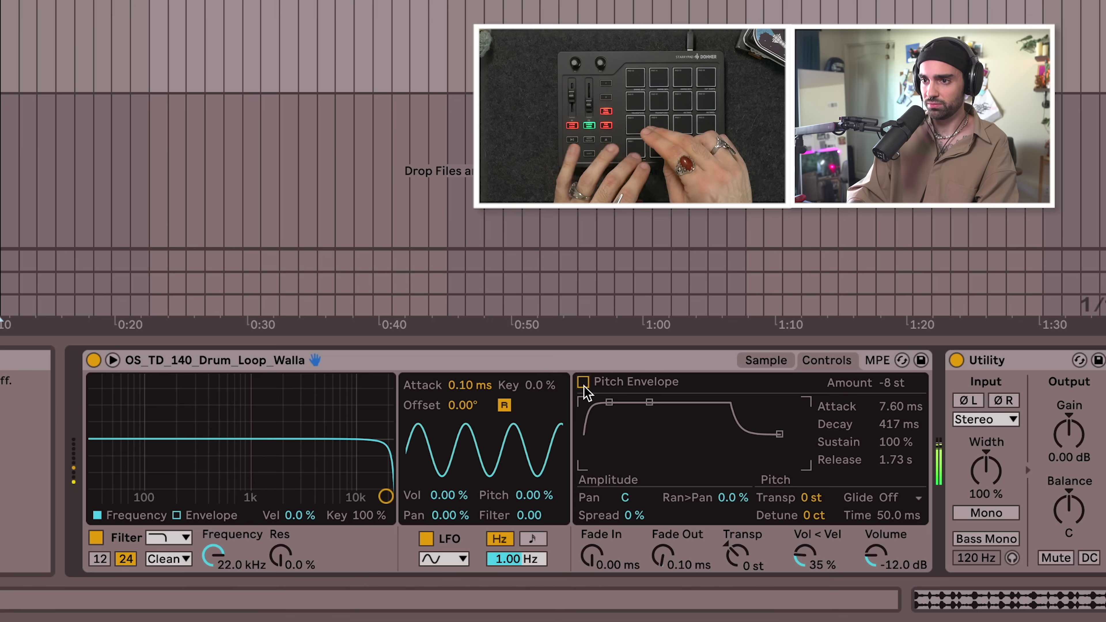
pyautogui.click(584, 385)
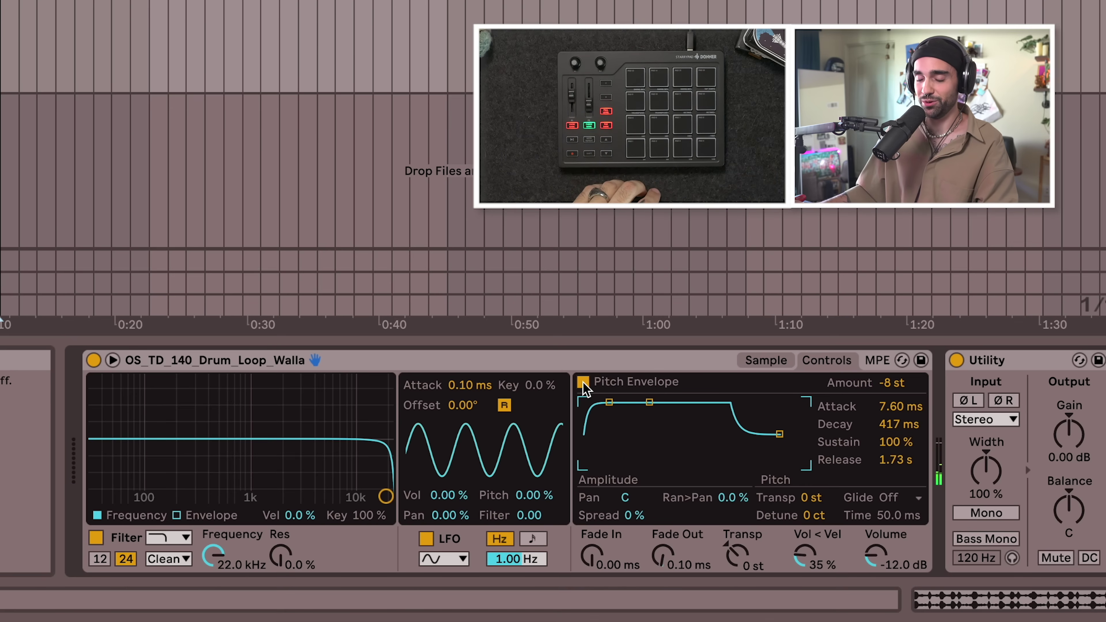
pyautogui.click(584, 383)
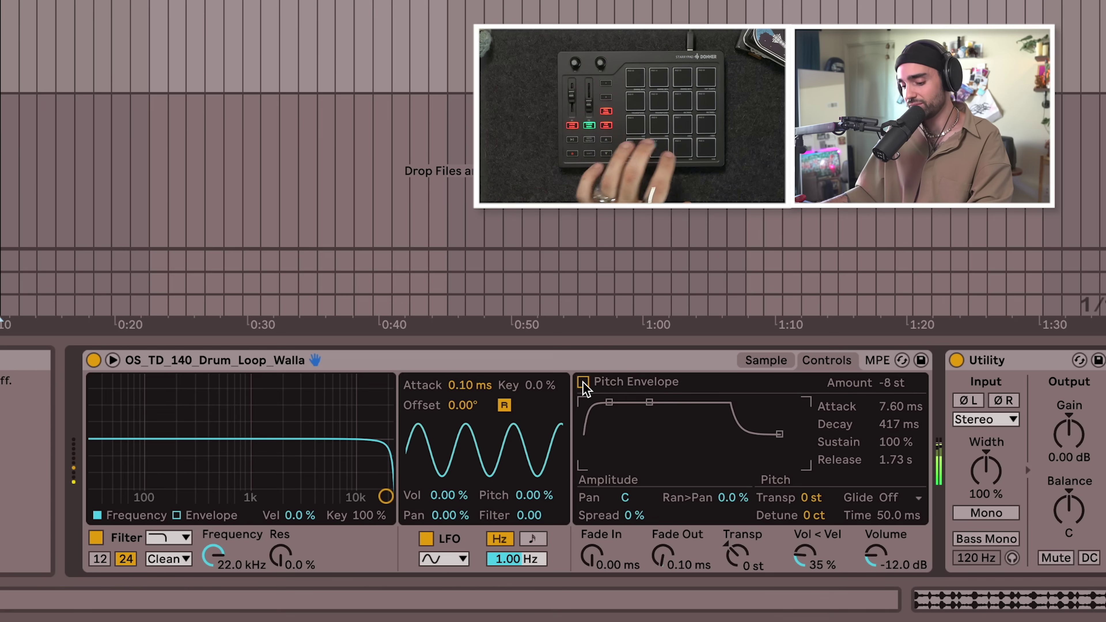
pyautogui.click(583, 384)
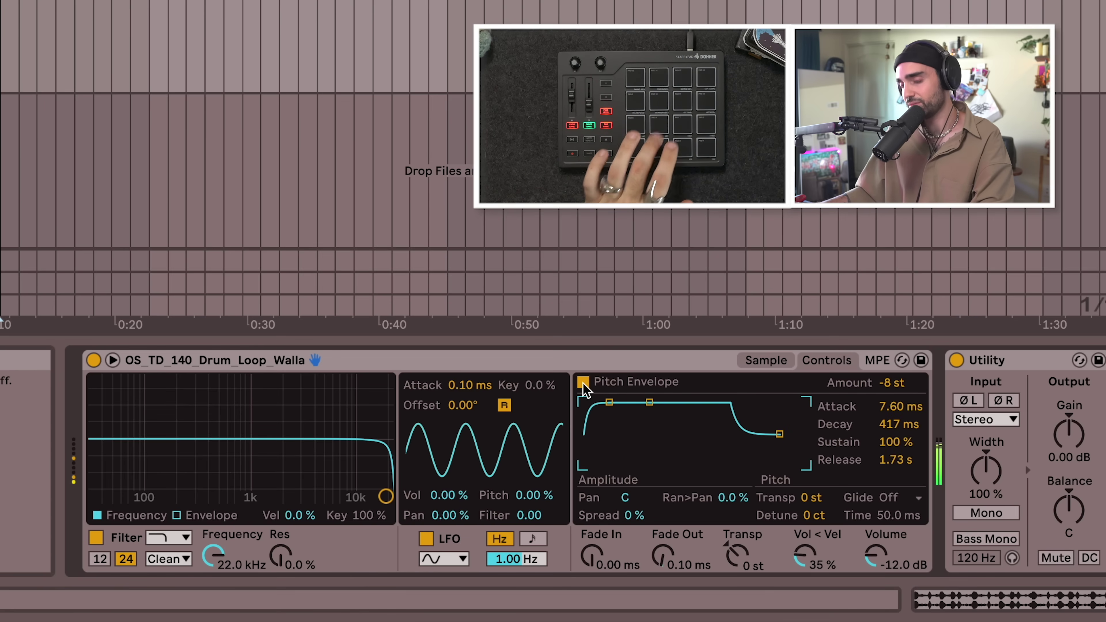
pyautogui.click(583, 383)
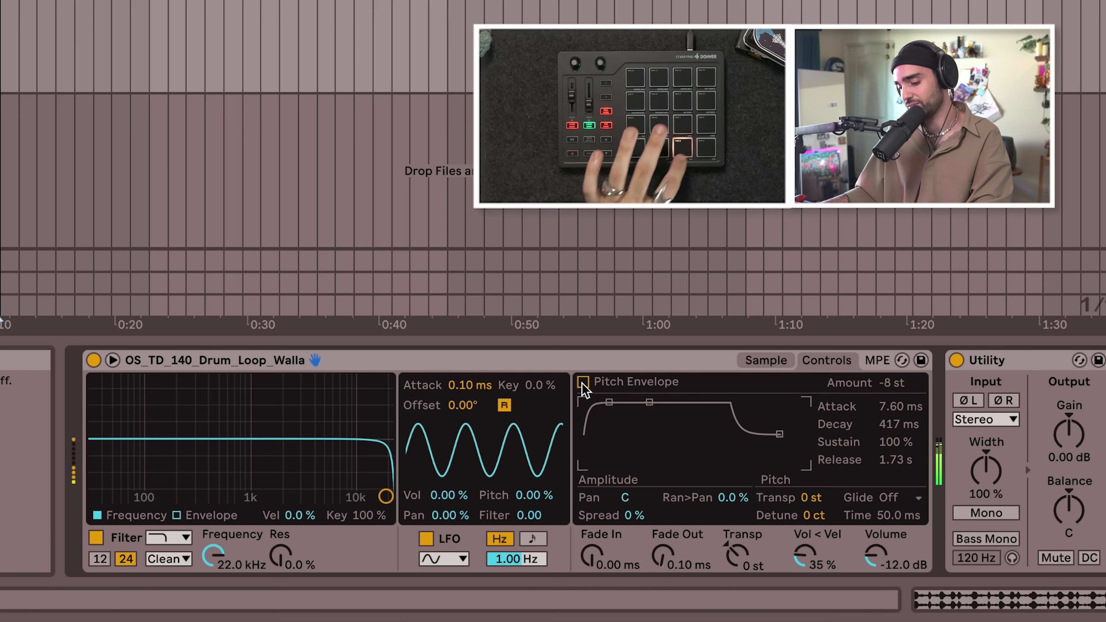
pyautogui.click(584, 384)
pyautogui.click(584, 384)
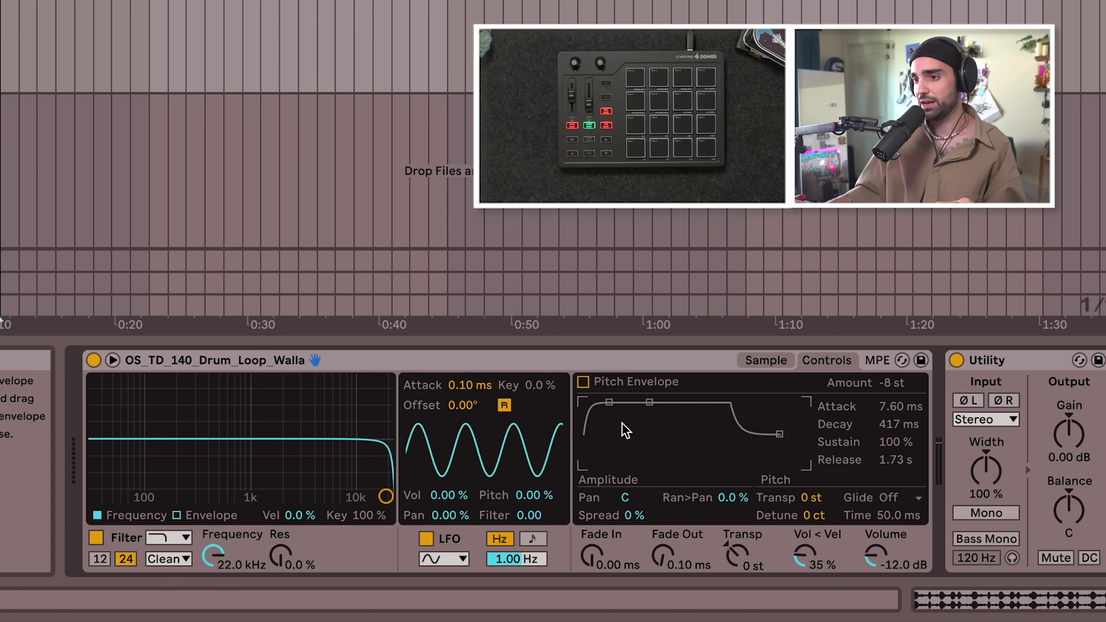
# - Bring the pitch envelope attack down to 0 ms
pyautogui.moveTo(613, 408); pyautogui.dragTo(615, 409)
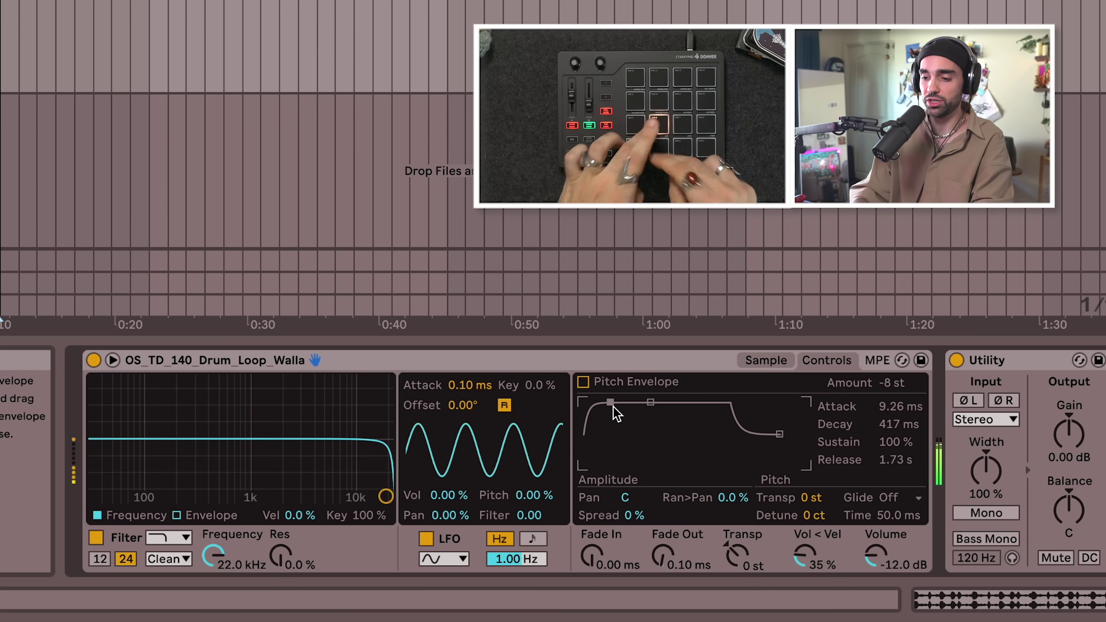
pyautogui.moveTo(616, 405); pyautogui.dragTo(603, 405)
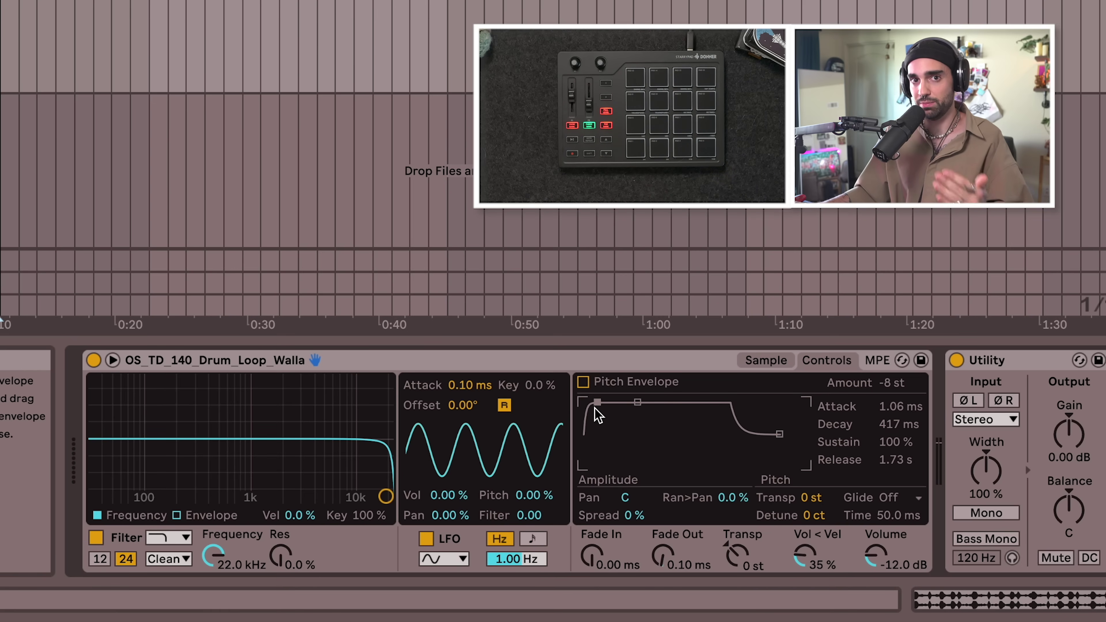
pyautogui.moveTo(596, 408)
pyautogui.mouseDown()
pyautogui.moveTo(656, 408)
pyautogui.moveTo(586, 405)
pyautogui.mouseUp()
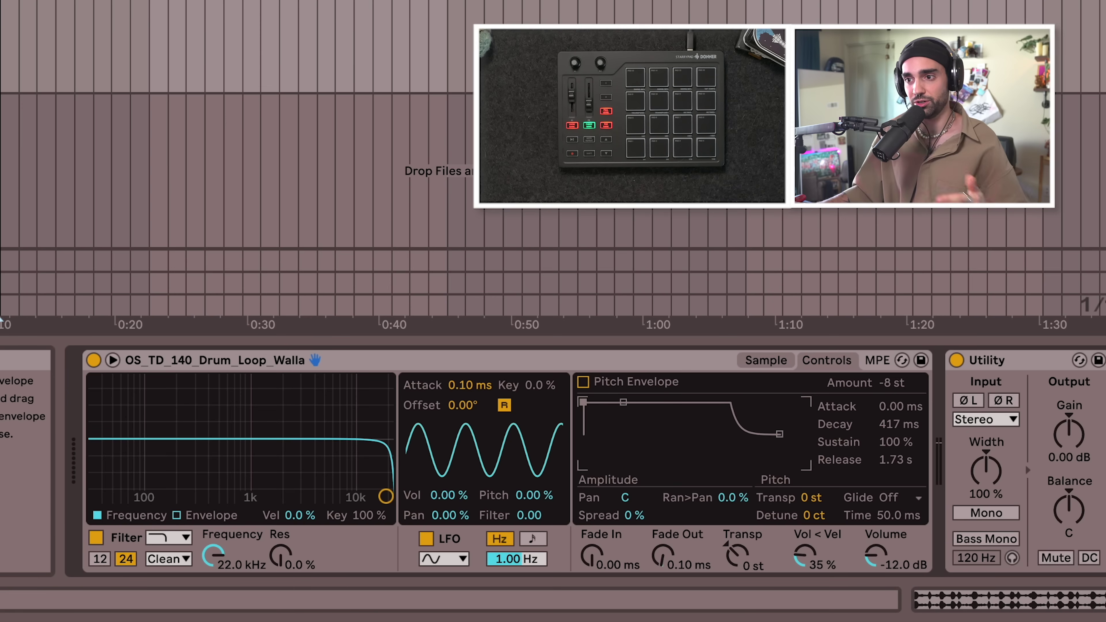
# - Set the insert point at bar 17, turn off the metronome and stop playback
pyautogui.click(766, 360)
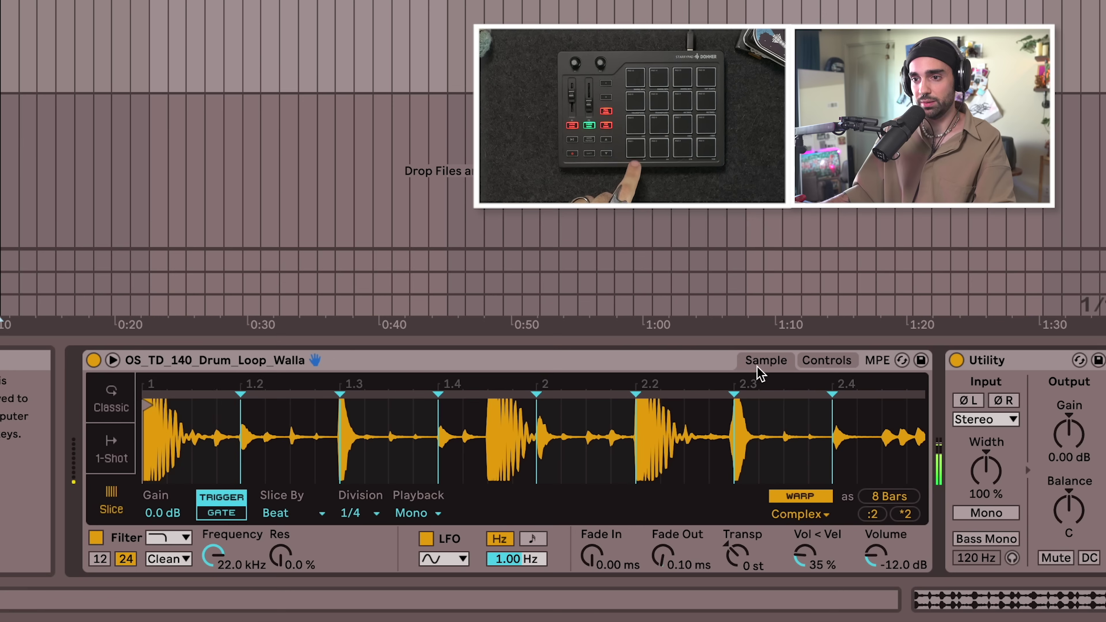
pyautogui.moveTo(354, 410); pyautogui.dragTo(354, 388)
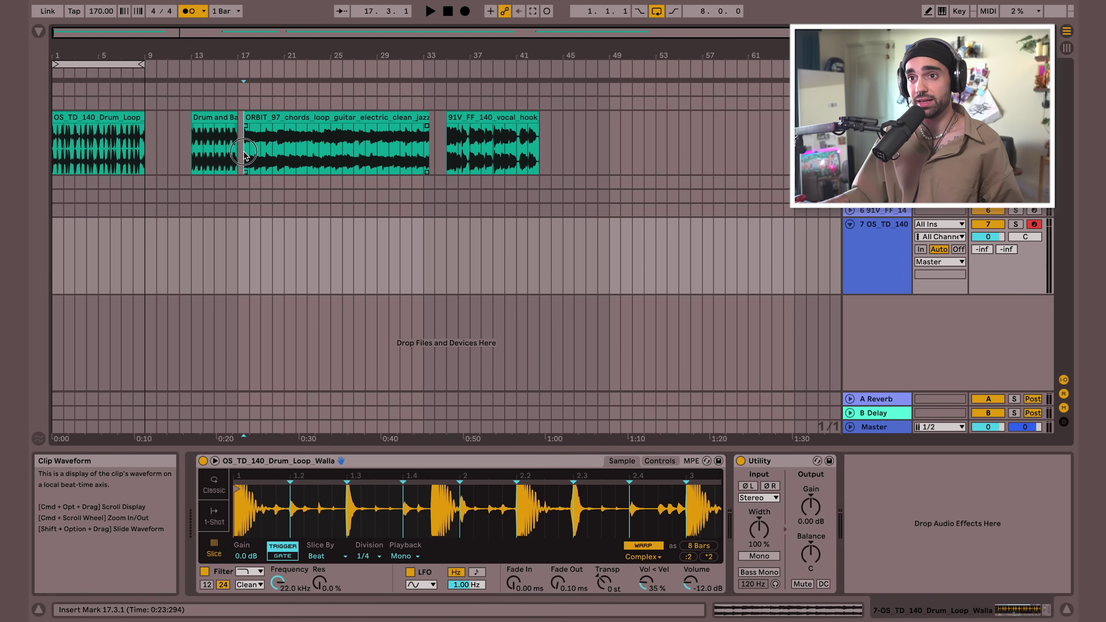
pyautogui.click(241, 118)
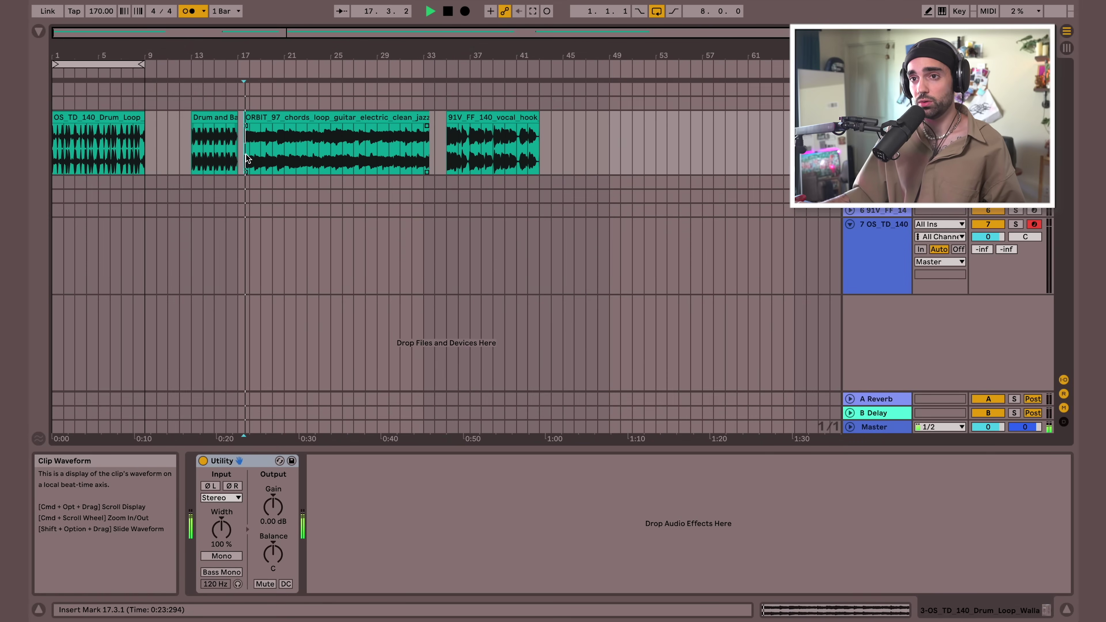
pyautogui.click(191, 11)
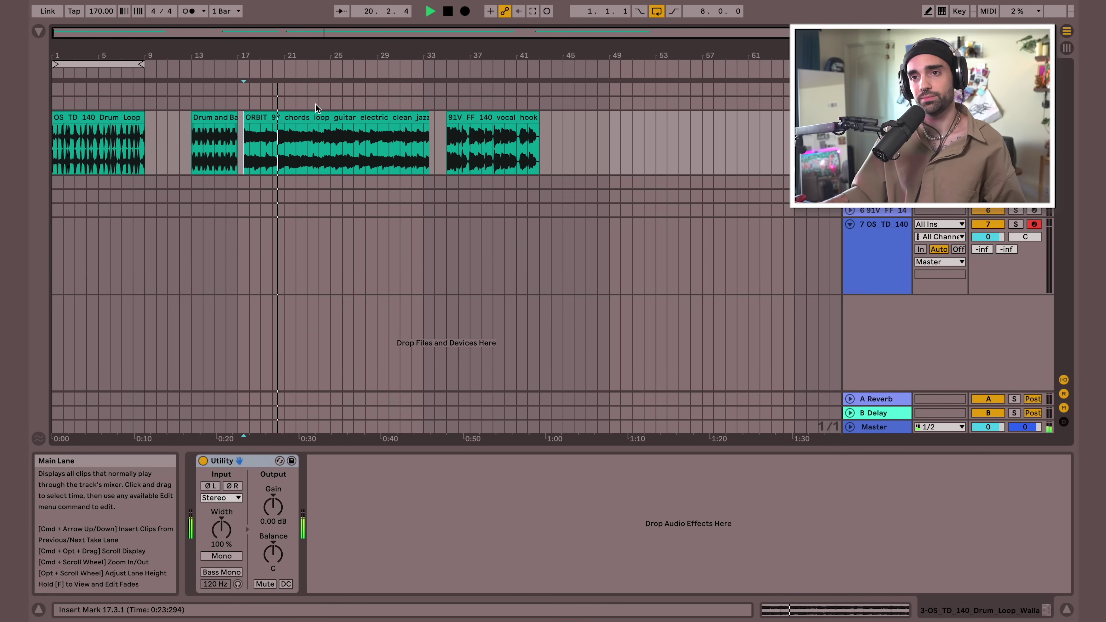
pyautogui.press('space')
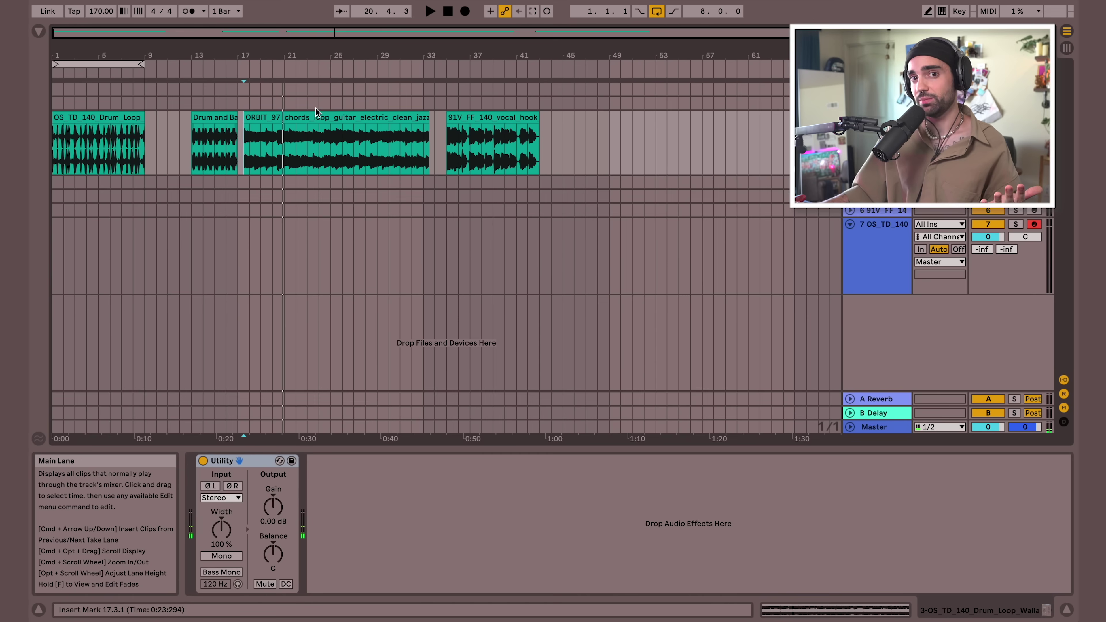
# - Insert a new MIDI track after the drum track, removing the first Simpler dropped onto it
pyautogui.click(854, 288)
pyautogui.hotkey('ctrl', 'shift', 't')
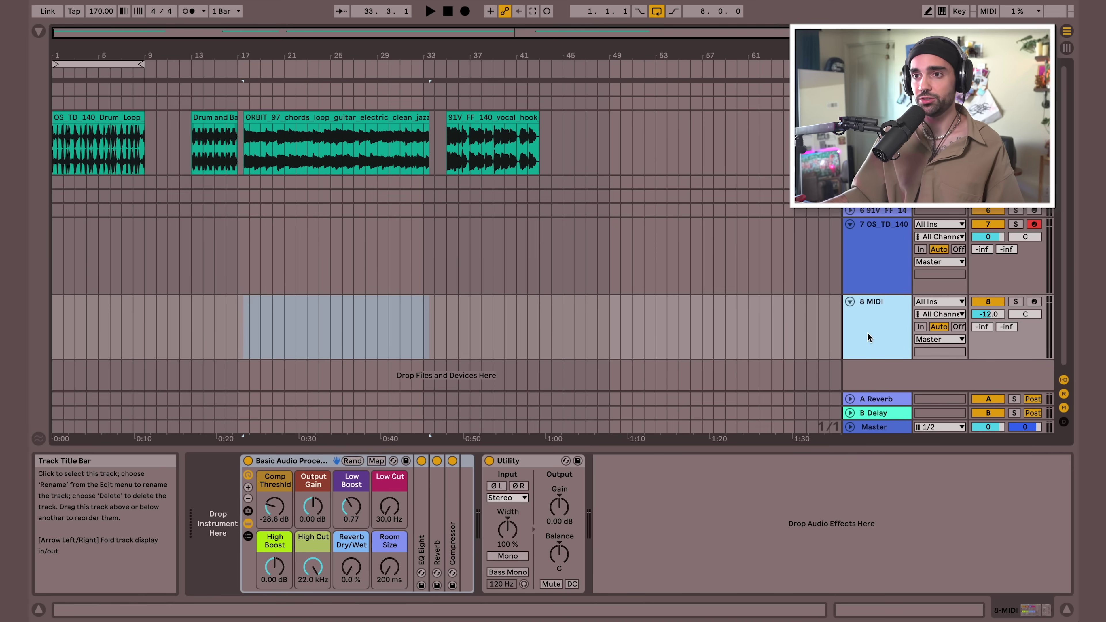
pyautogui.moveTo(260, 114); pyautogui.dragTo(218, 523)
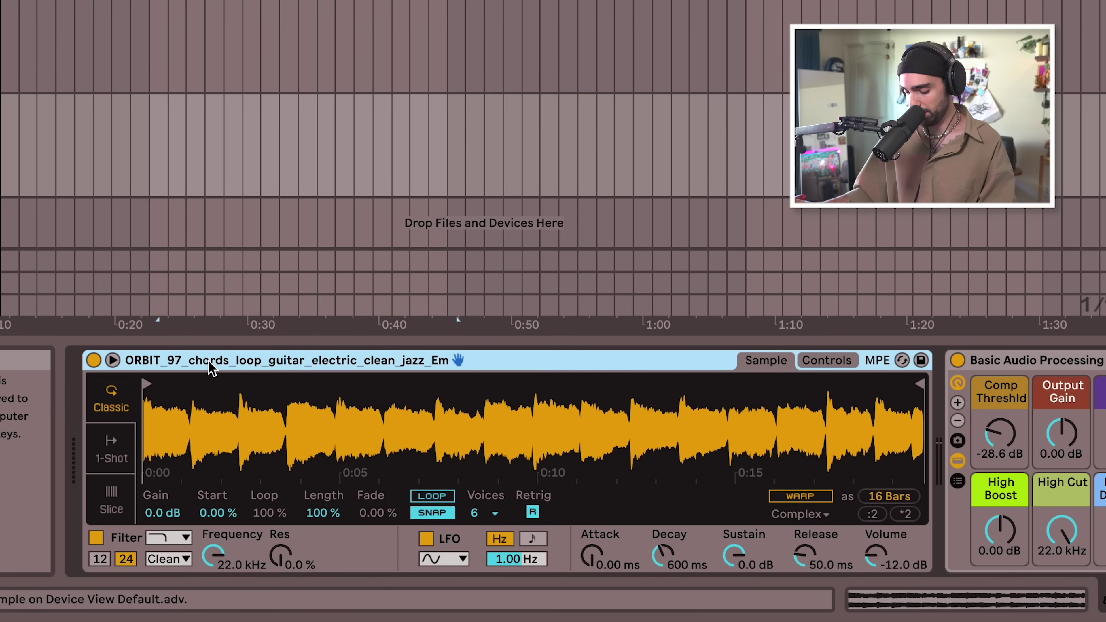
pyautogui.press('Delete')
pyautogui.hotkey('ctrl', 'alt', 'b')
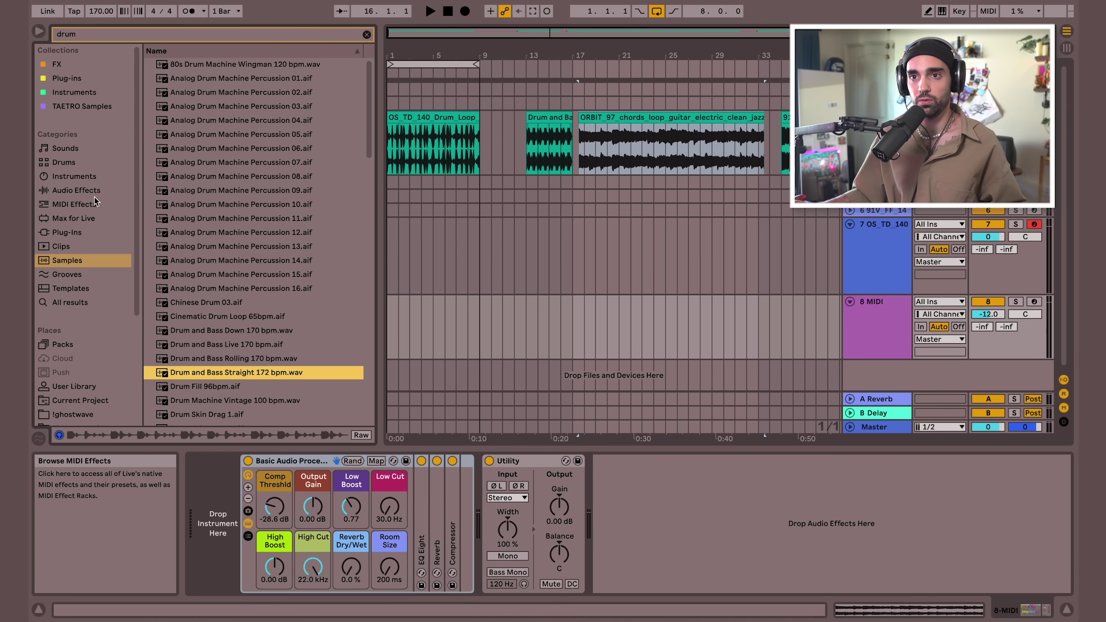
# - Add an empty Simpler to the new track and load the ORBIT_97 chords loop into it
pyautogui.click(74, 176)
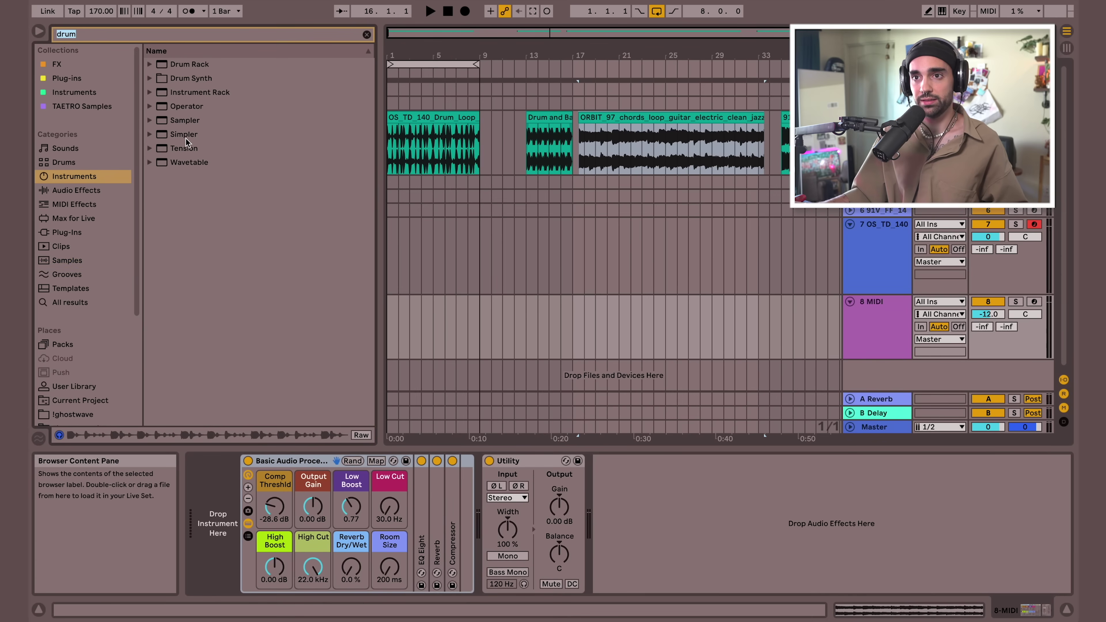
pyautogui.moveTo(185, 135); pyautogui.dragTo(216, 482)
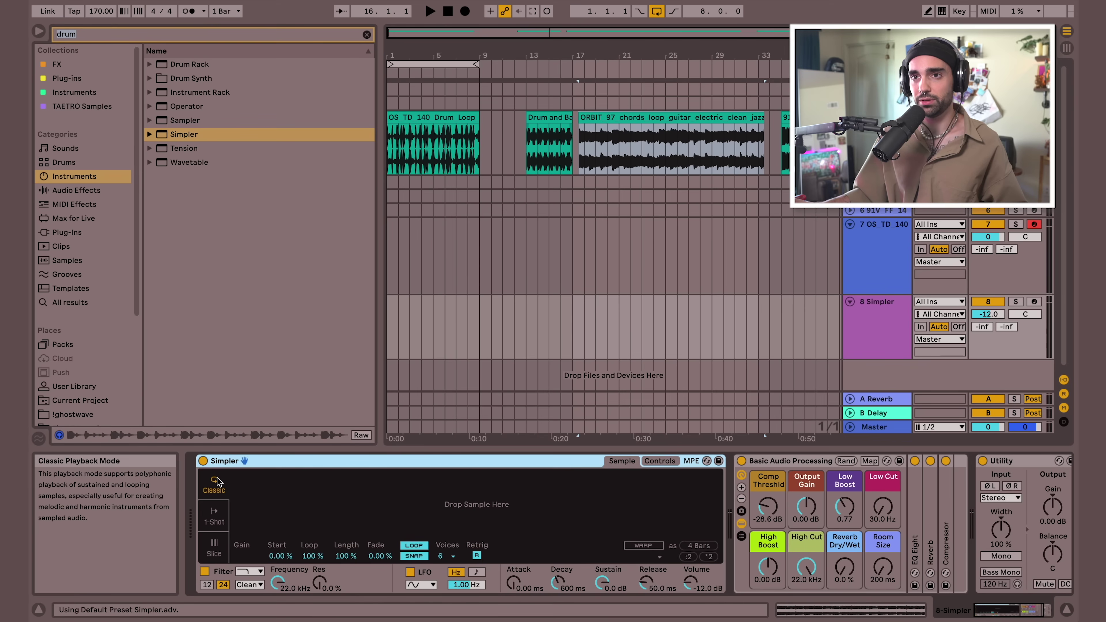
pyautogui.moveTo(601, 144); pyautogui.dragTo(494, 495)
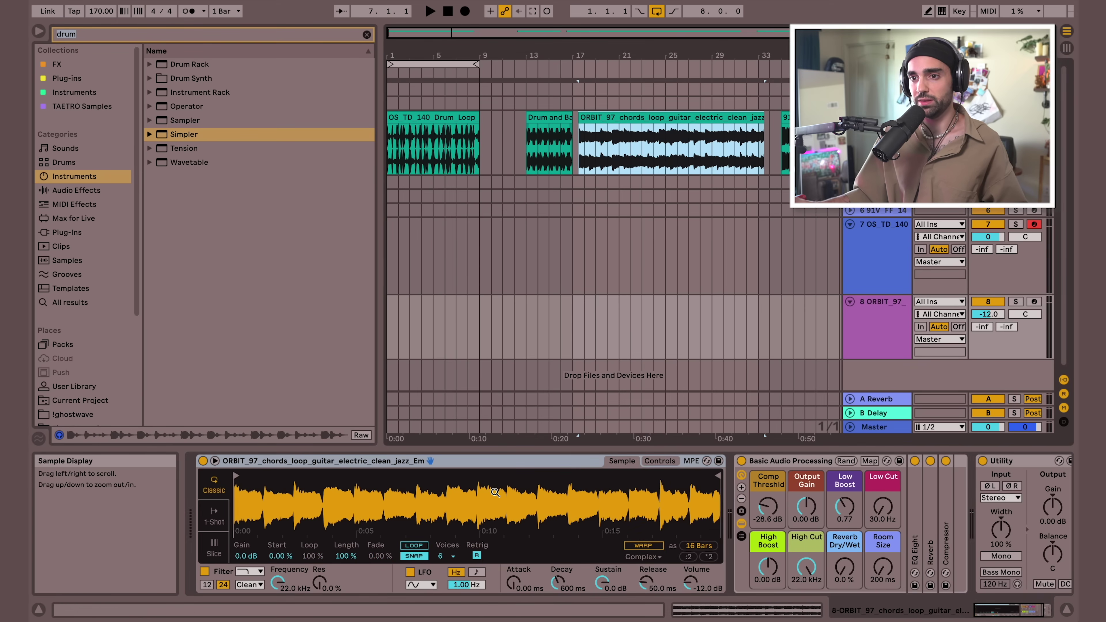
pyautogui.click(40, 33)
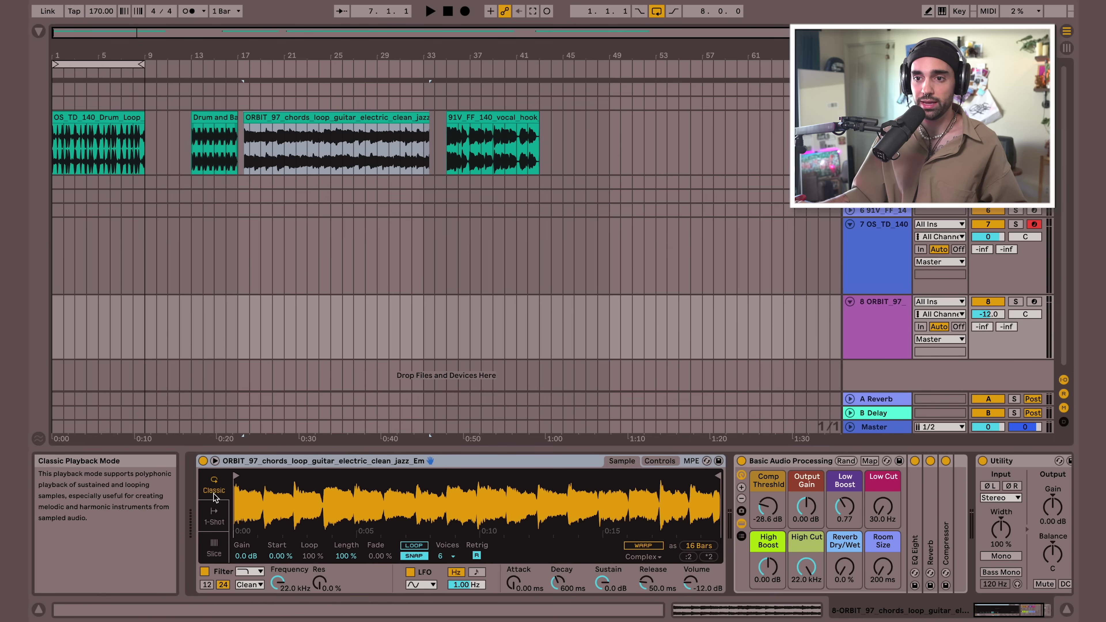
# - Switch the chords Simpler to Slice mode and enable warping on the sample
pyautogui.click(222, 547)
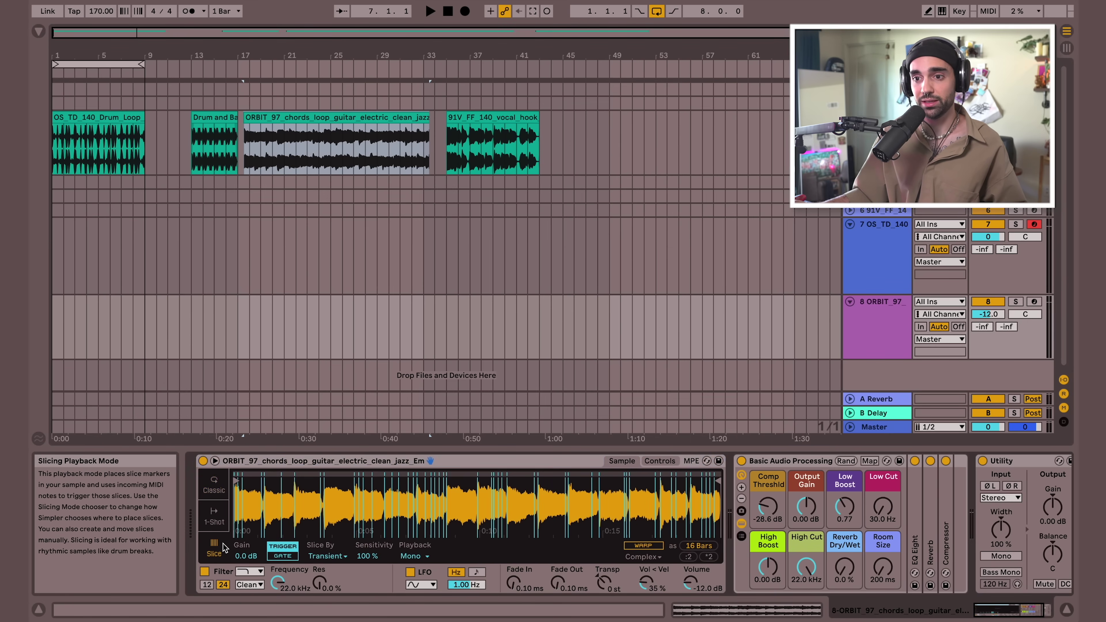
pyautogui.moveTo(246, 505); pyautogui.dragTo(246, 538)
pyautogui.moveTo(366, 501); pyautogui.dragTo(365, 500)
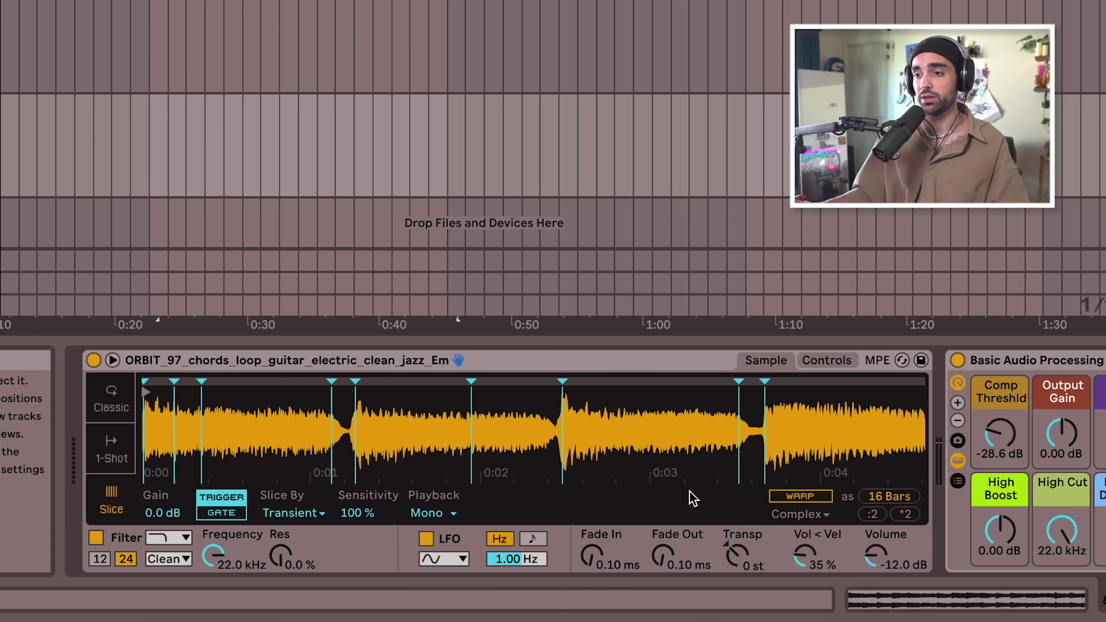
pyautogui.click(800, 497)
# - Slice the jazz guitar chords loop by Beat at a 1 Bar division
pyautogui.click(293, 513)
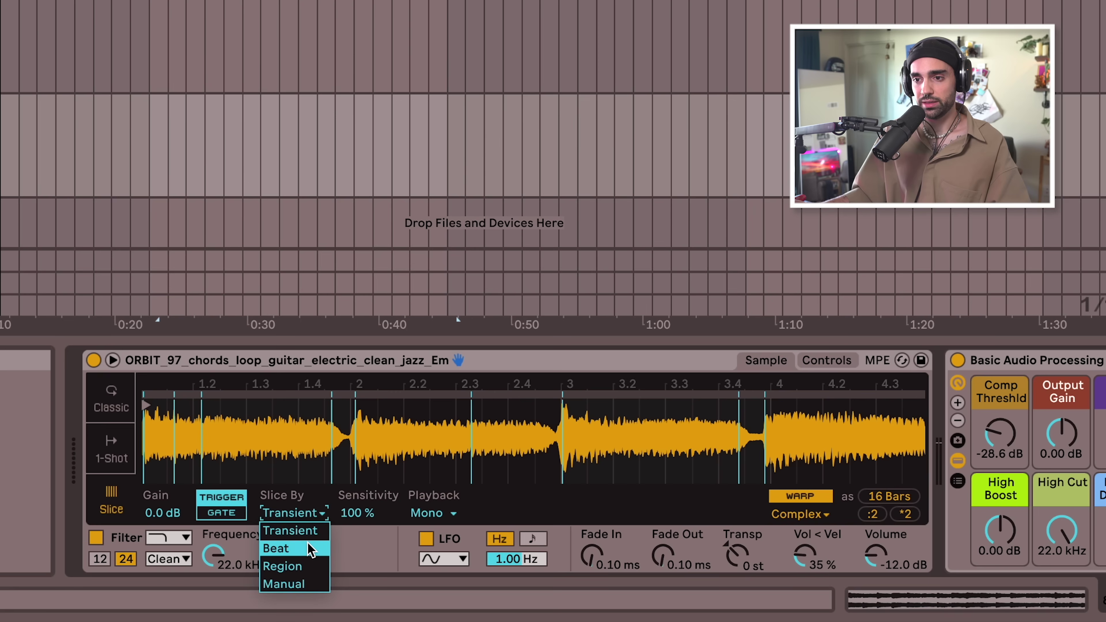
pyautogui.click(310, 549)
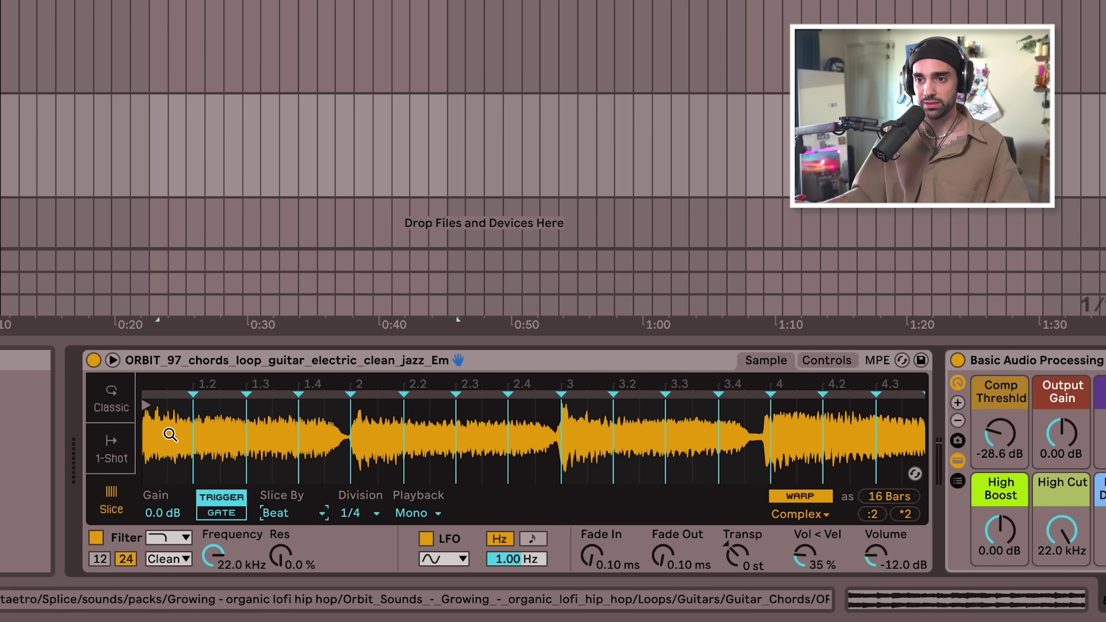
pyautogui.click(368, 510)
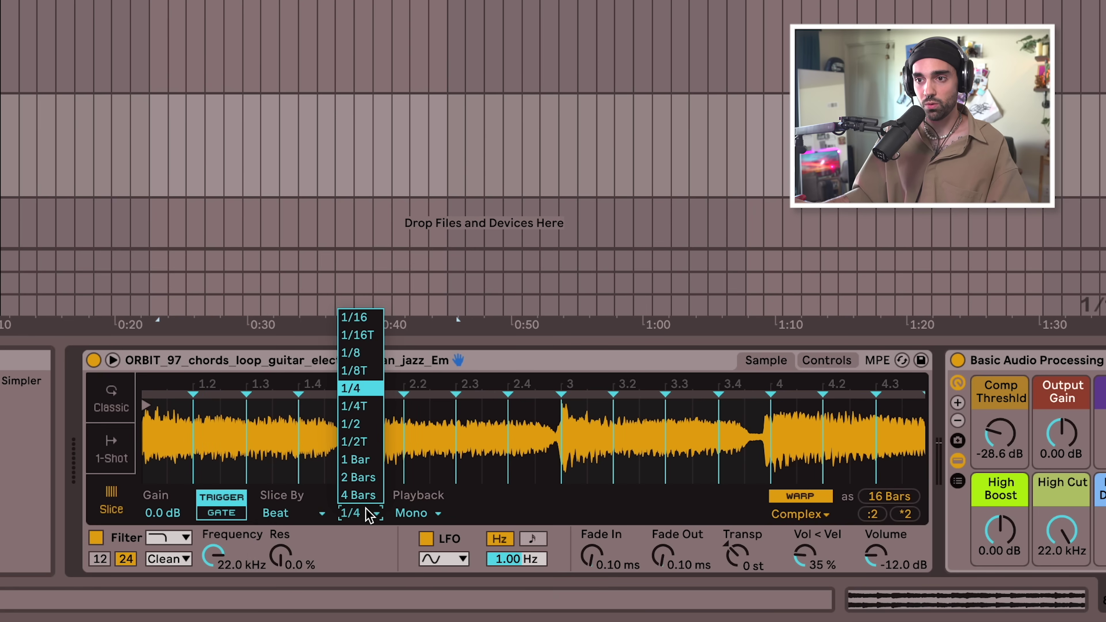
pyautogui.click(372, 458)
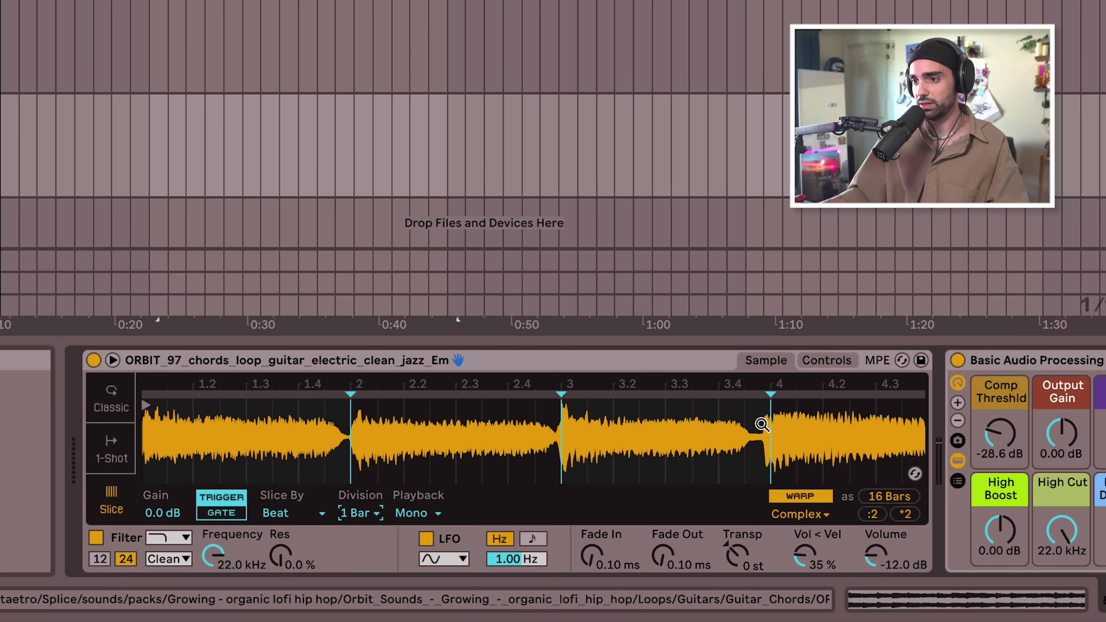
pyautogui.moveTo(761, 424); pyautogui.dragTo(761, 477)
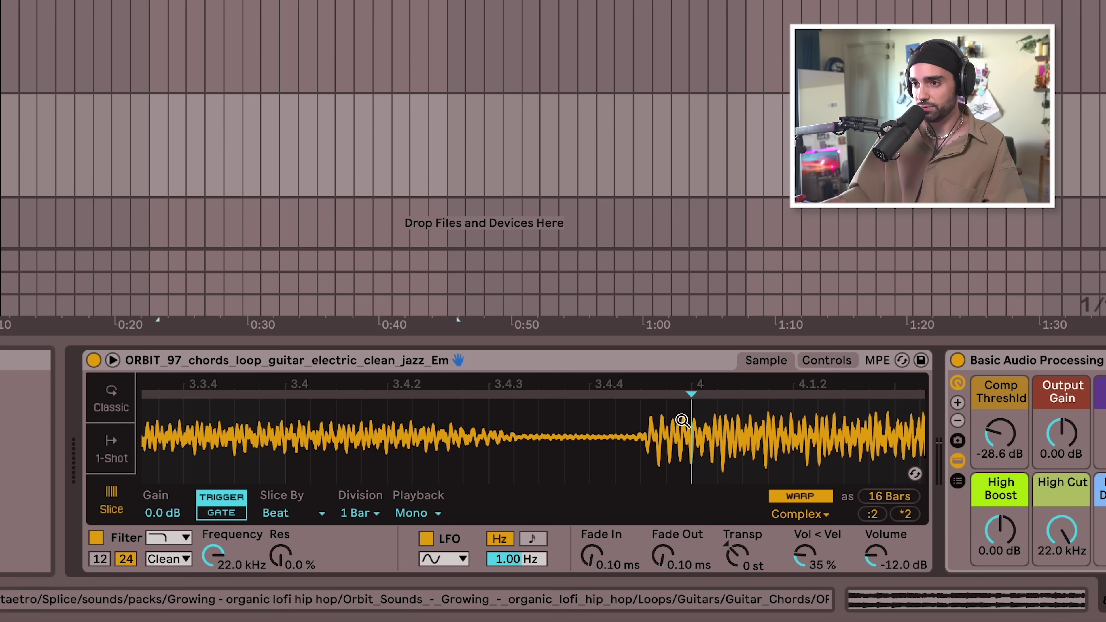
# - Move the bar 4 slice marker onto its chord's onset
pyautogui.moveTo(682, 421); pyautogui.dragTo(557, 425)
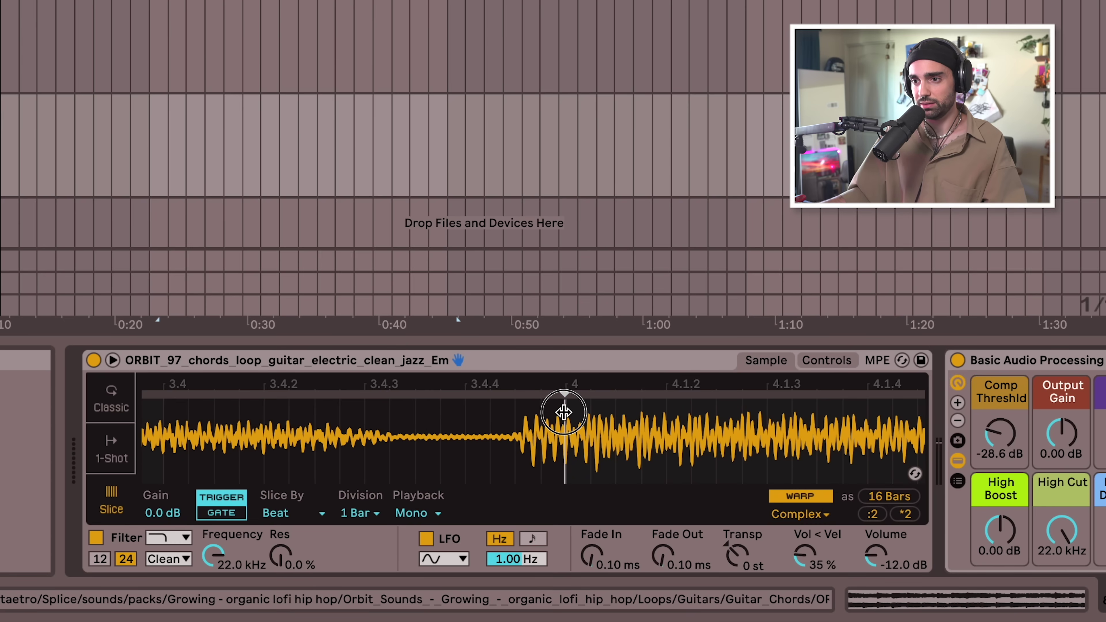
pyautogui.moveTo(564, 411); pyautogui.dragTo(517, 413)
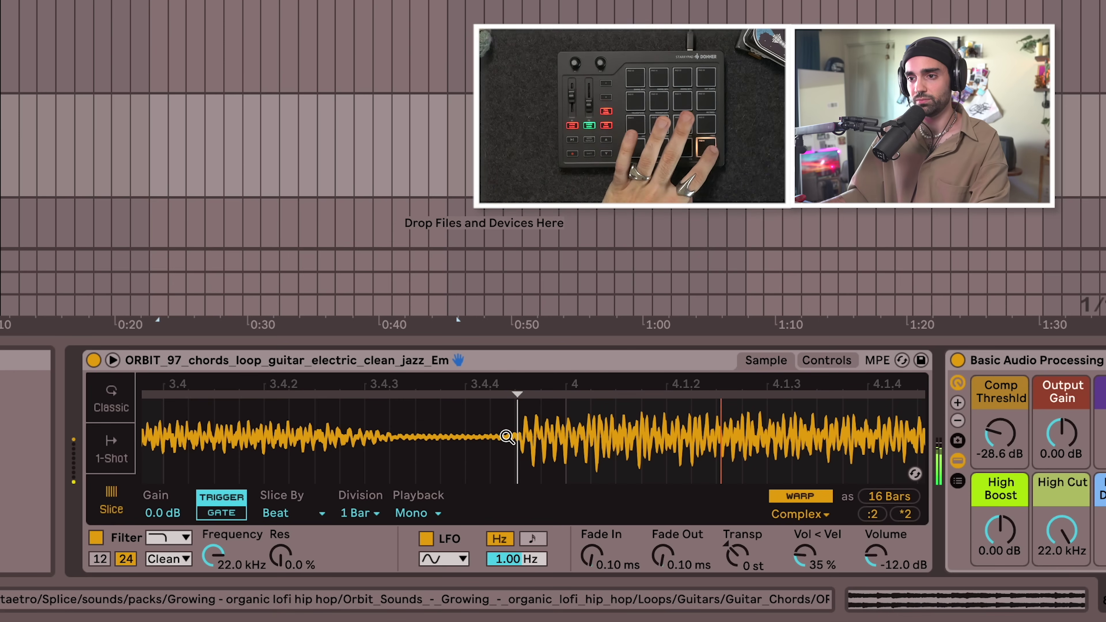
pyautogui.moveTo(470, 439); pyautogui.dragTo(469, 357)
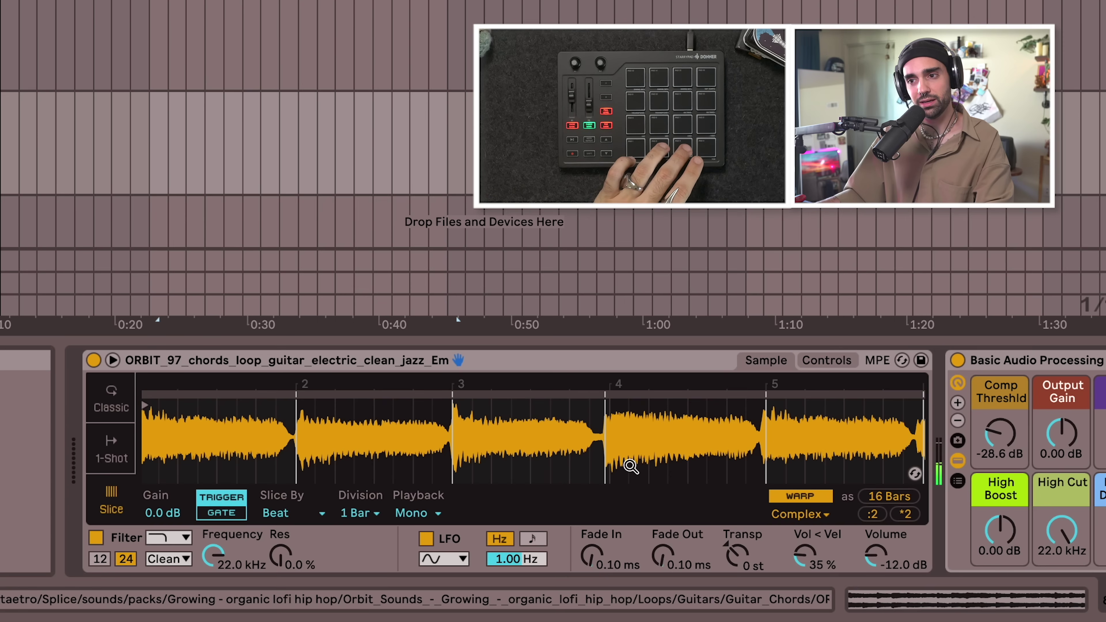
# - Align the bar 3 slice marker with the onset of its chord
pyautogui.moveTo(477, 390); pyautogui.dragTo(476, 449)
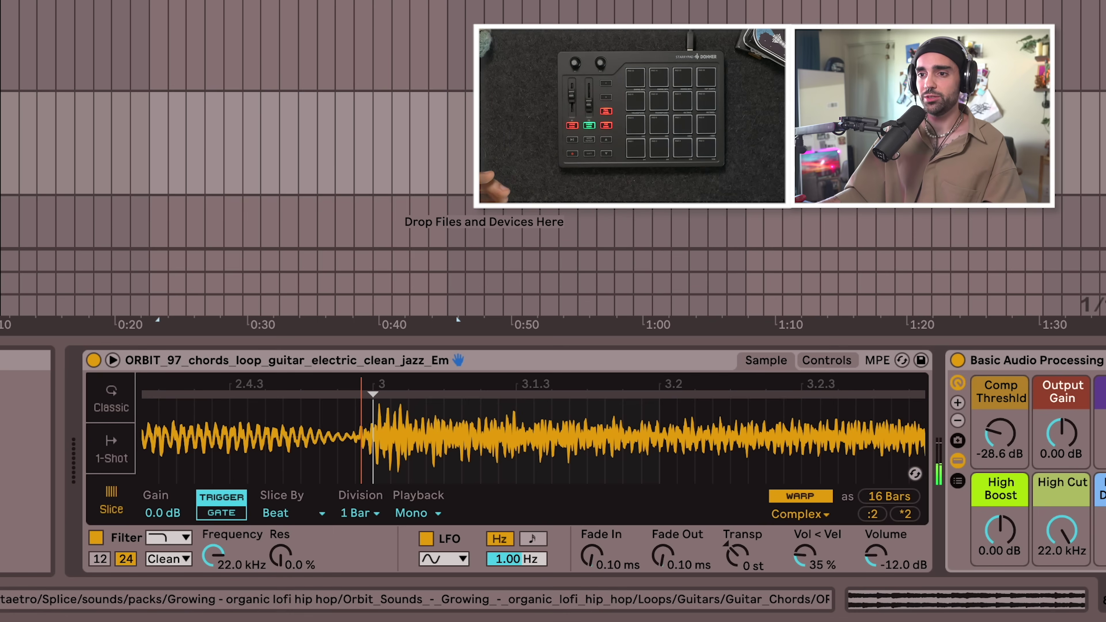
pyautogui.moveTo(362, 415); pyautogui.dragTo(361, 436)
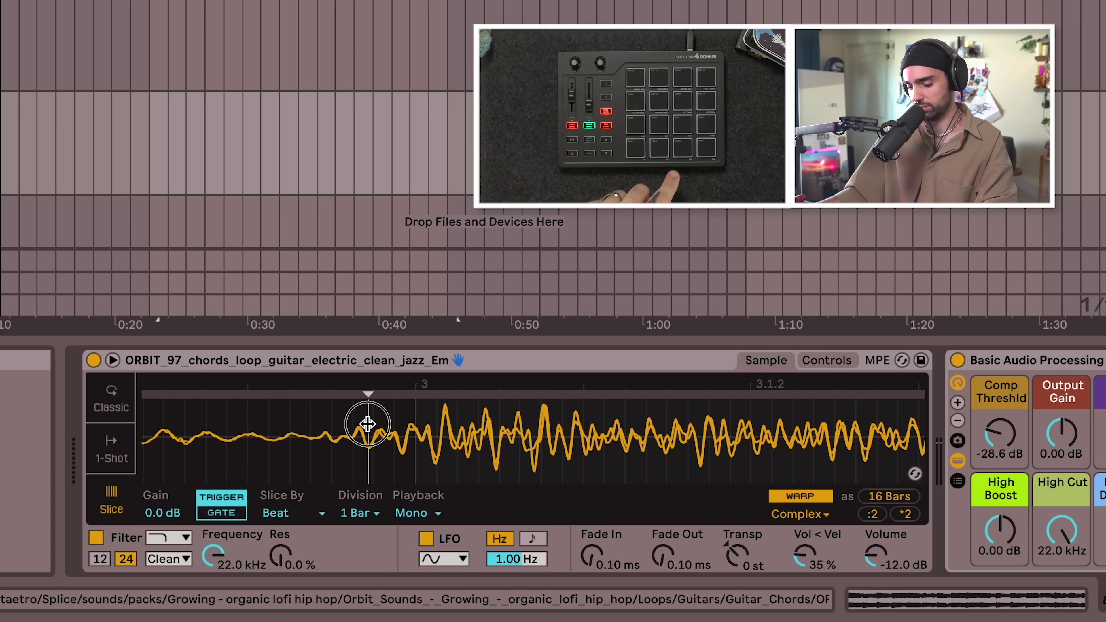
pyautogui.moveTo(367, 423); pyautogui.dragTo(341, 432)
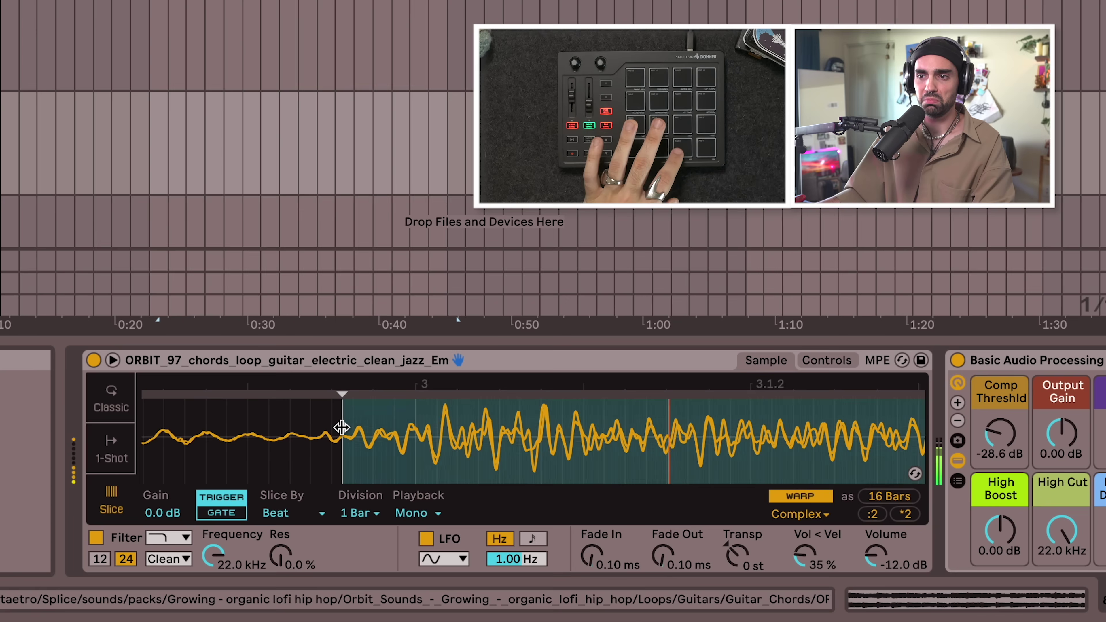
pyautogui.moveTo(342, 425); pyautogui.dragTo(415, 435)
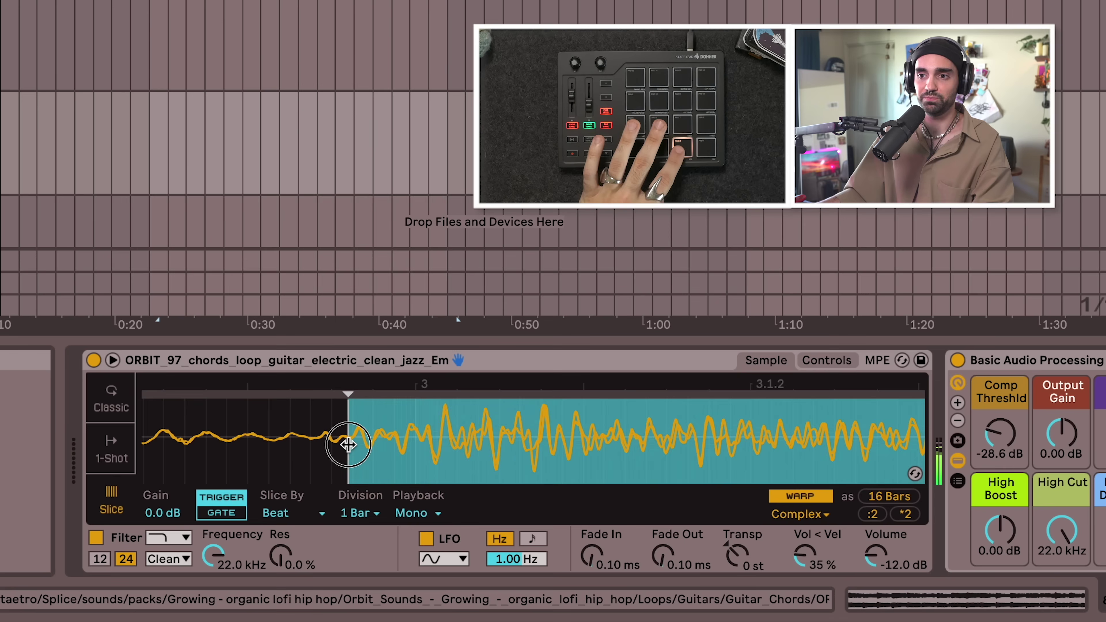
pyautogui.scroll(-3, 418, 436)
pyautogui.scroll(10, 541, 436)
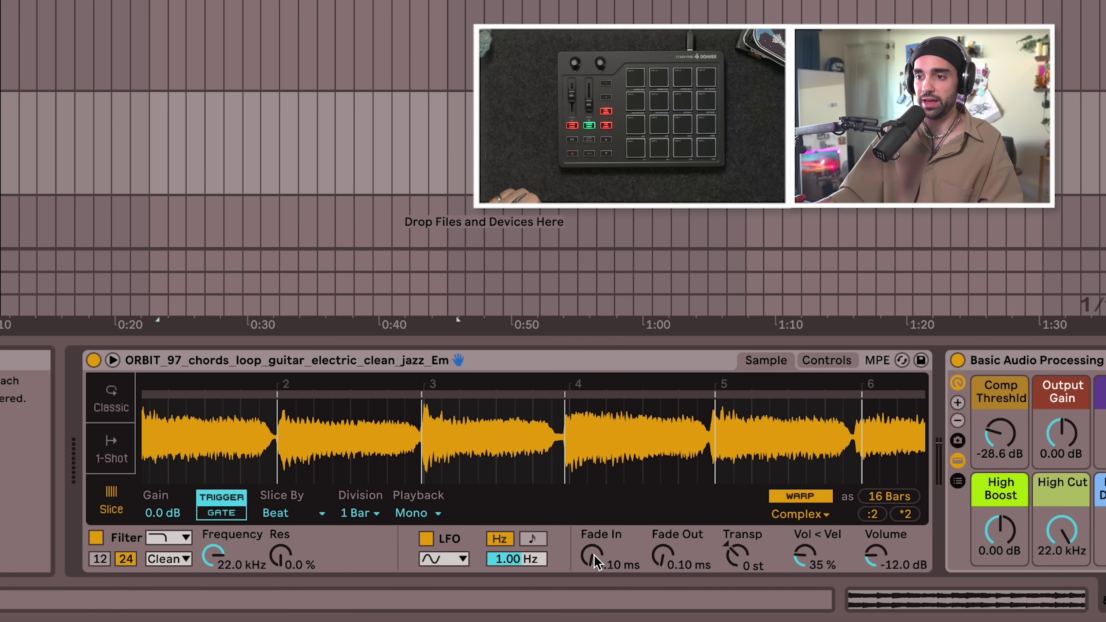
# - Set slice Fade In to 5.56 ms and Fade Out to 14.9 ms, nudging the bar 4 marker later
pyautogui.moveTo(595, 562); pyautogui.dragTo(596, 551)
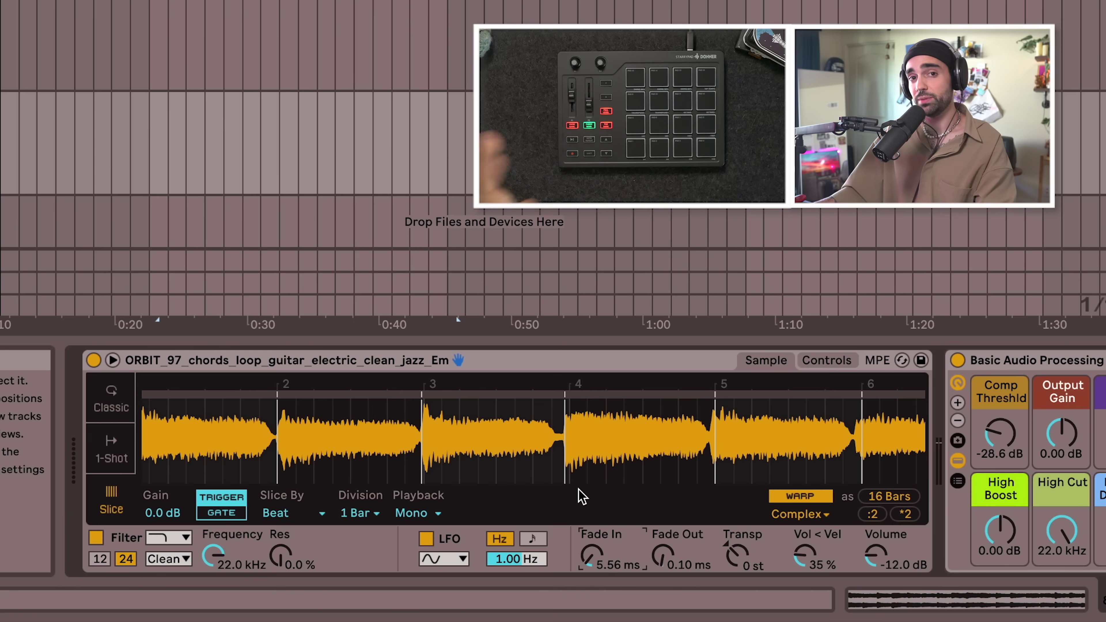
pyautogui.moveTo(554, 426); pyautogui.dragTo(565, 395)
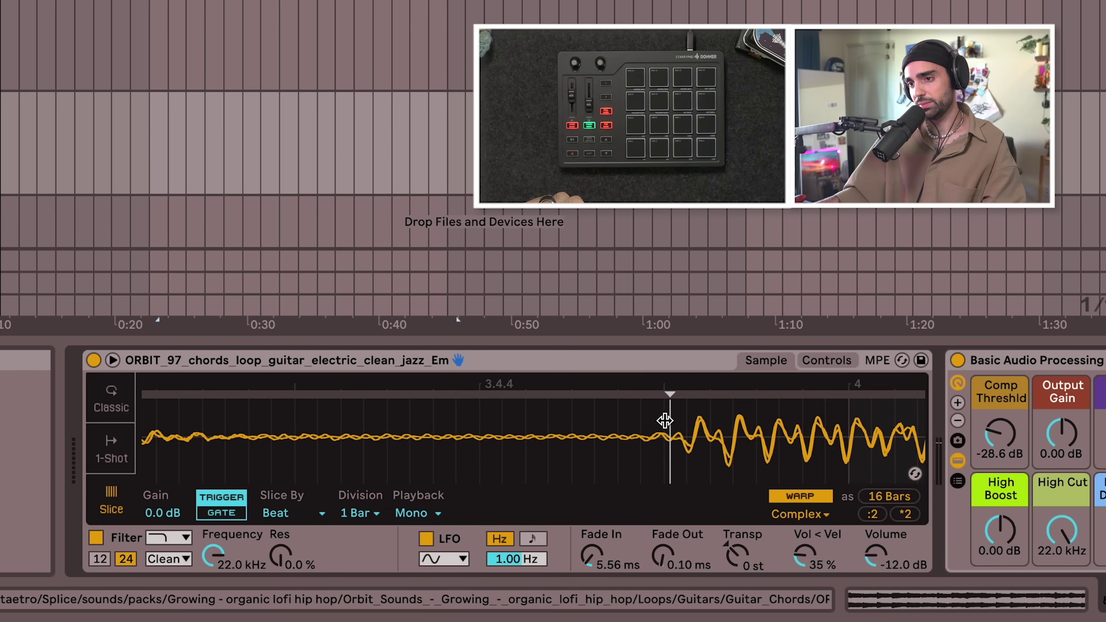
pyautogui.moveTo(658, 422); pyautogui.dragTo(665, 421)
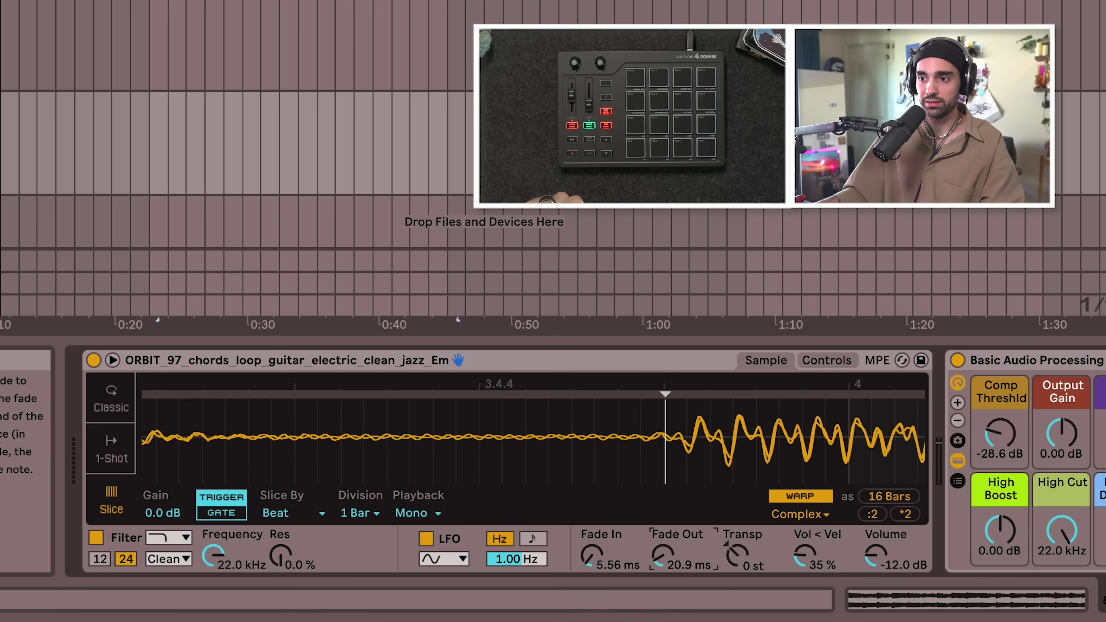
pyautogui.moveTo(669, 567); pyautogui.dragTo(669, 574)
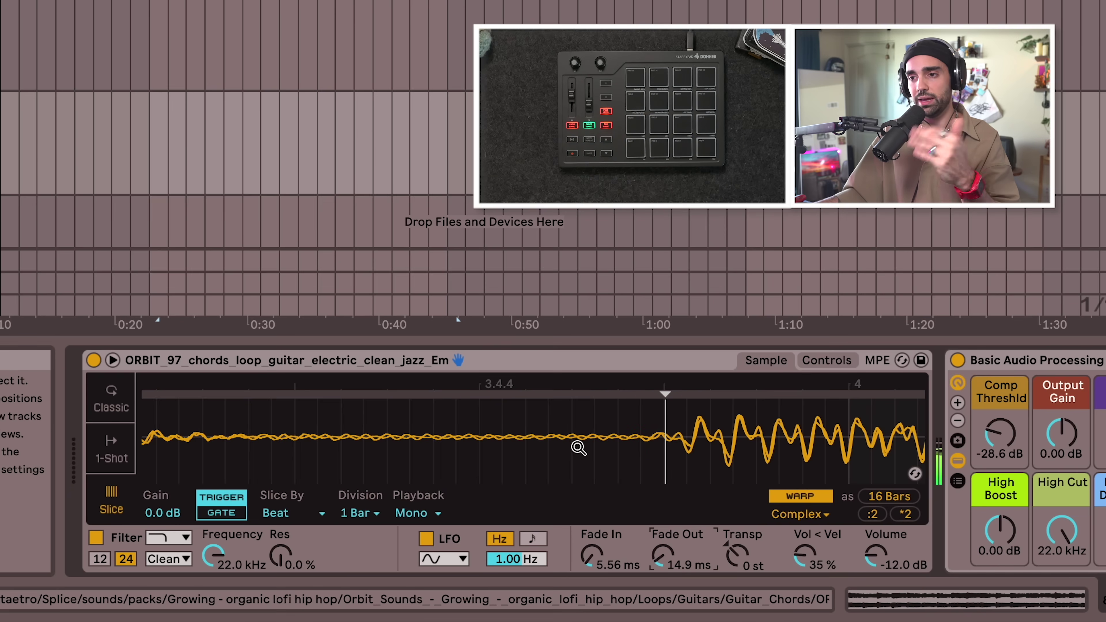
# - Zoom the Simpler waveform around bar 5 to check the slice markers
pyautogui.moveTo(578, 447)
pyautogui.mouseDown()
pyautogui.moveTo(581, 470)
pyautogui.moveTo(590, 445)
pyautogui.mouseUp()
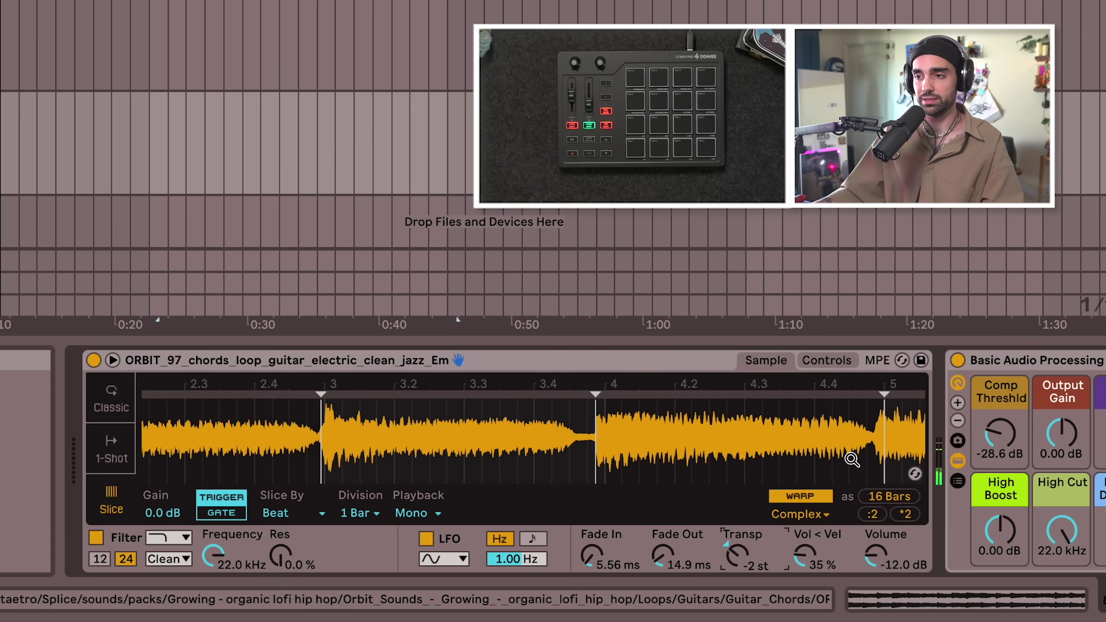
pyautogui.moveTo(897, 429)
pyautogui.mouseDown()
pyautogui.moveTo(834, 422)
pyautogui.moveTo(797, 453)
pyautogui.mouseUp()
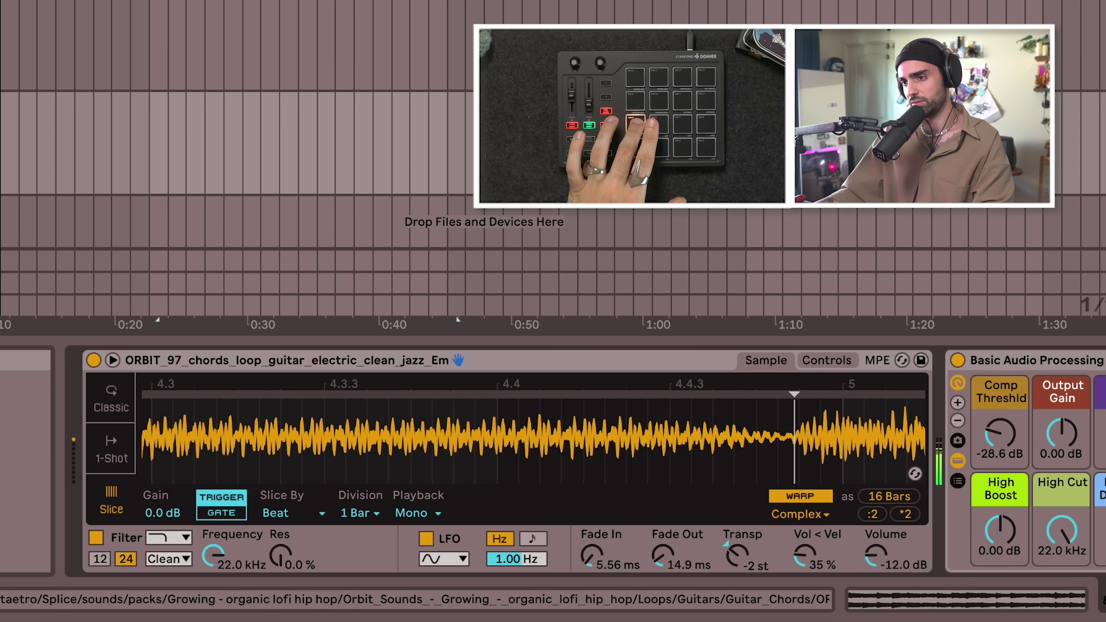
pyautogui.scroll(-5, 798, 453)
pyautogui.scroll(-5, 550, 441)
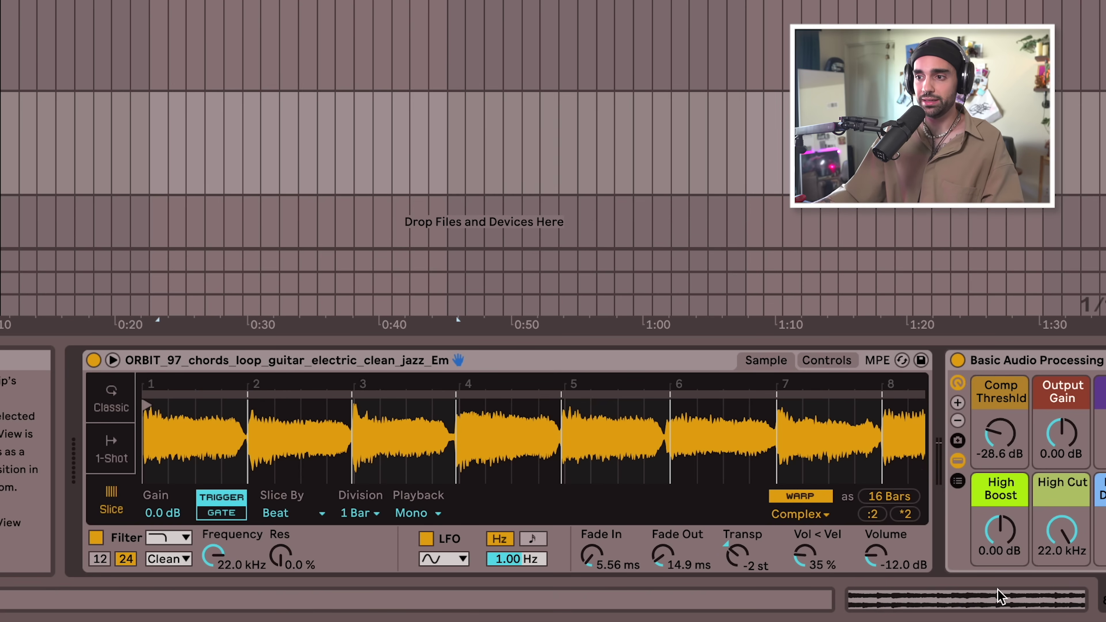
# - Double the chord loop length with *2 and view bars 1 to 12
pyautogui.click(913, 515)
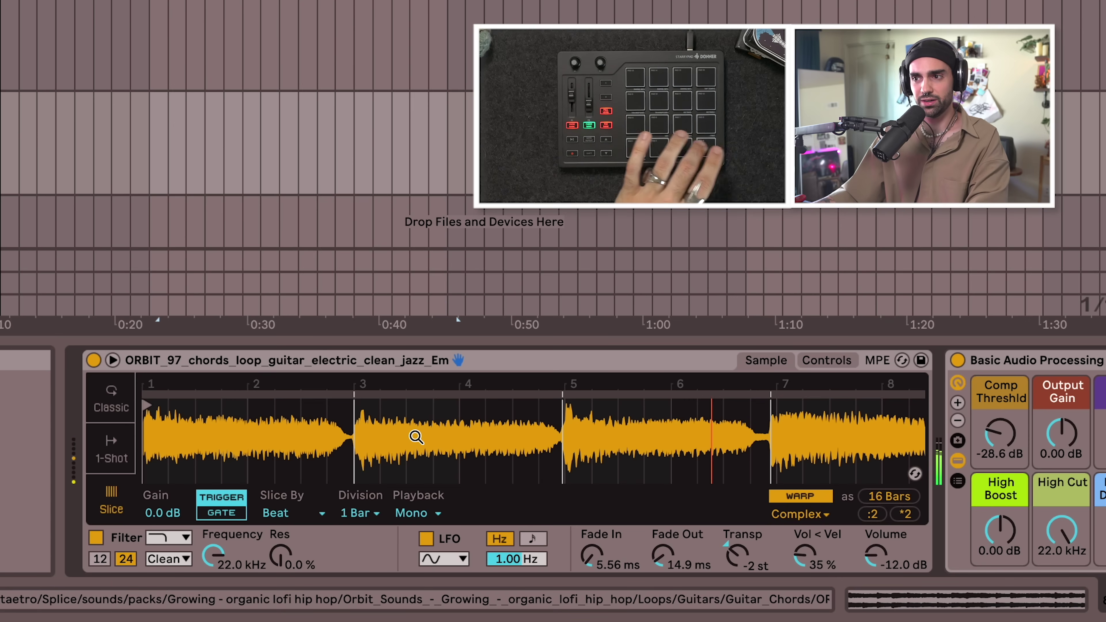
pyautogui.moveTo(409, 445); pyautogui.dragTo(309, 447)
pyautogui.click(818, 517)
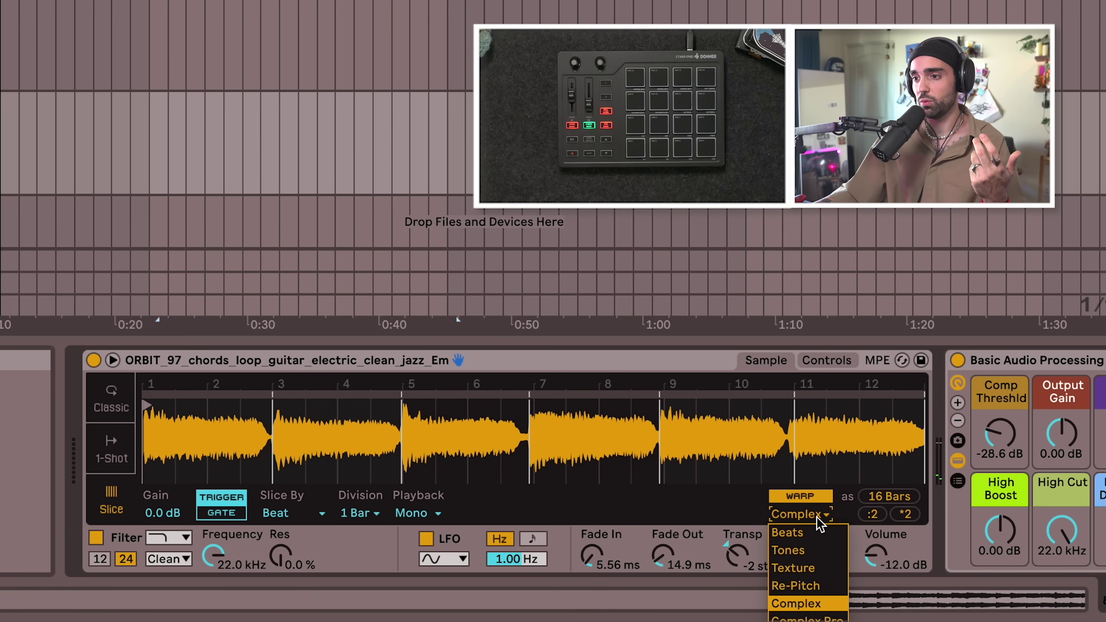
# - Try Beats and Tones warping, settle on Complex, then halve the loop with :2
pyautogui.click(814, 539)
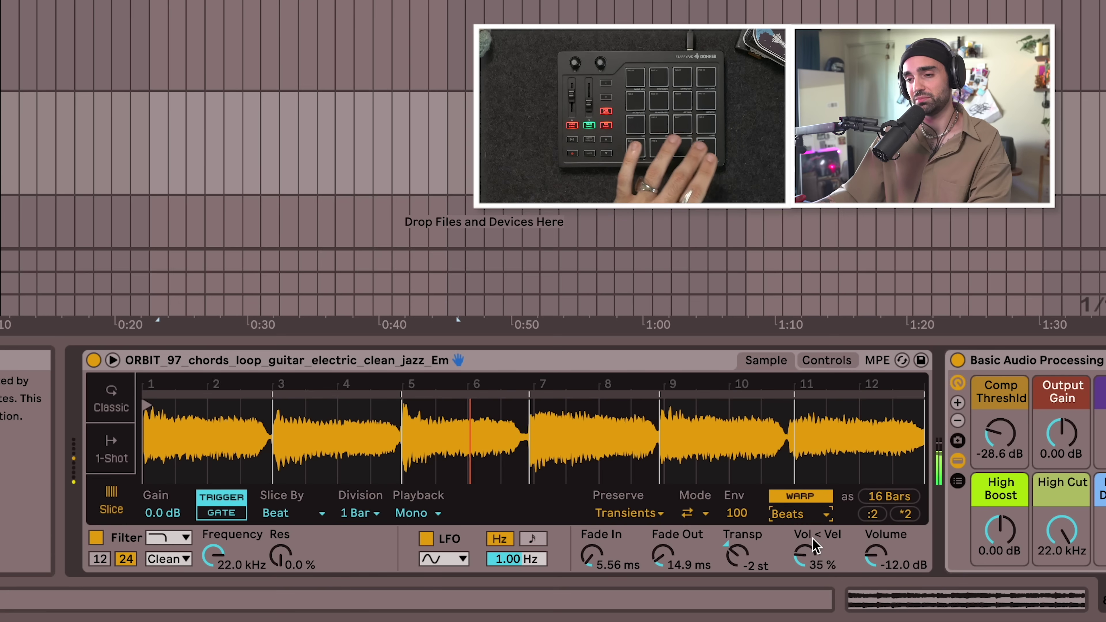
pyautogui.click(796, 516)
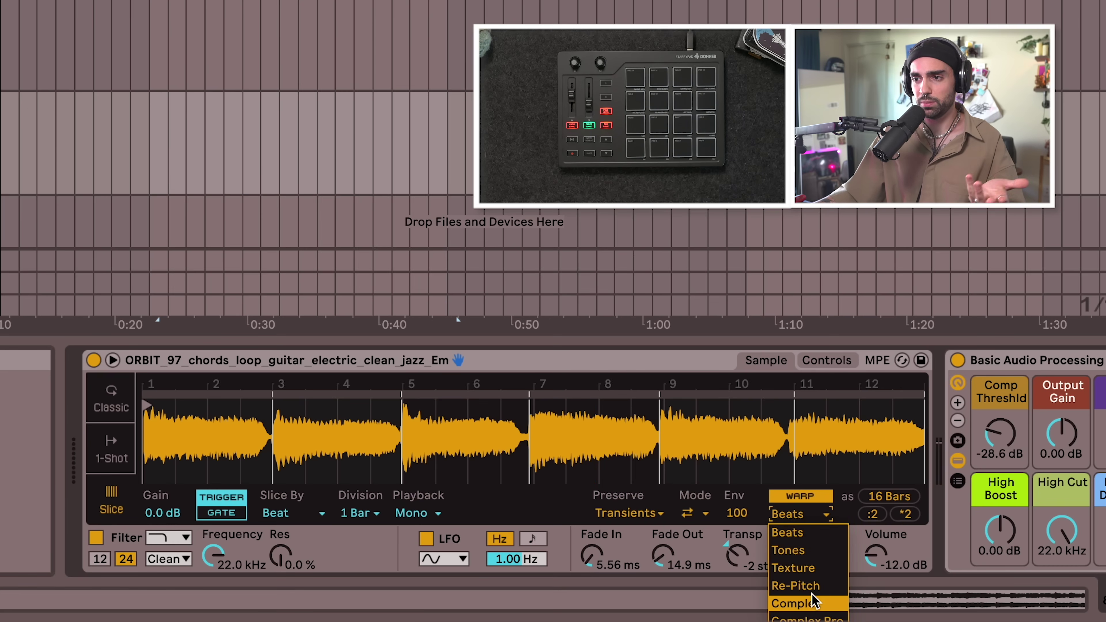
pyautogui.click(796, 555)
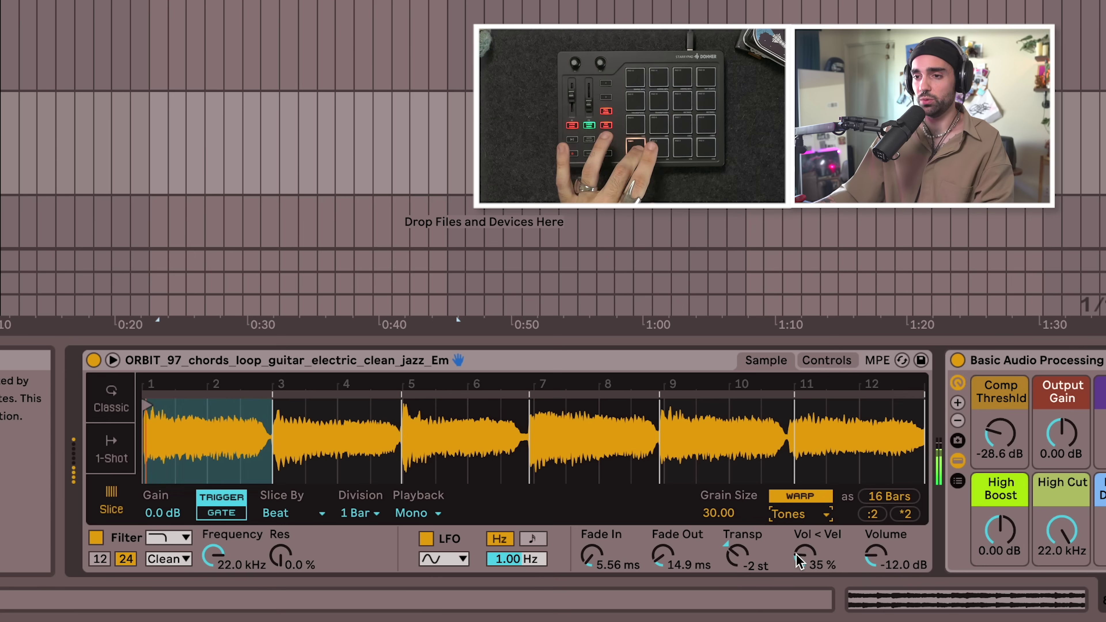
pyautogui.click(793, 516)
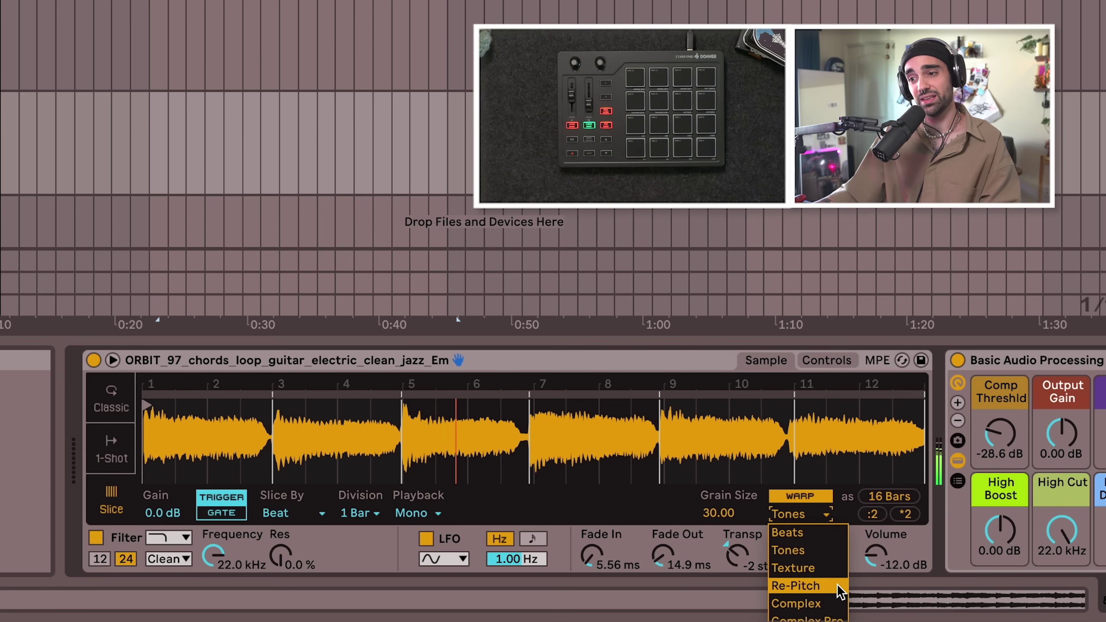
pyautogui.click(830, 604)
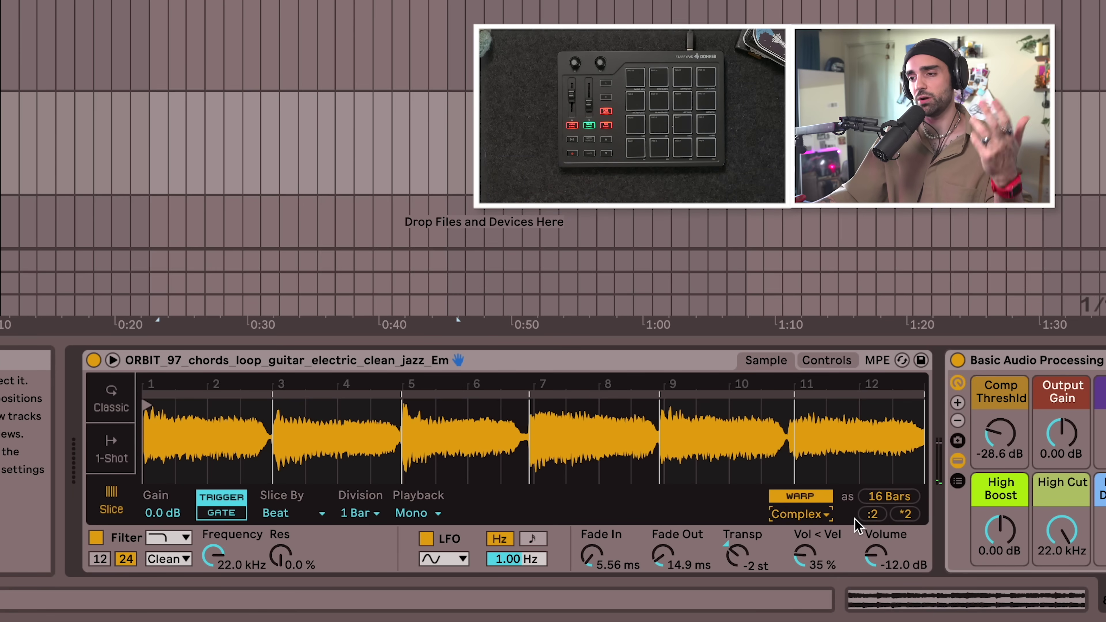
pyautogui.click(874, 514)
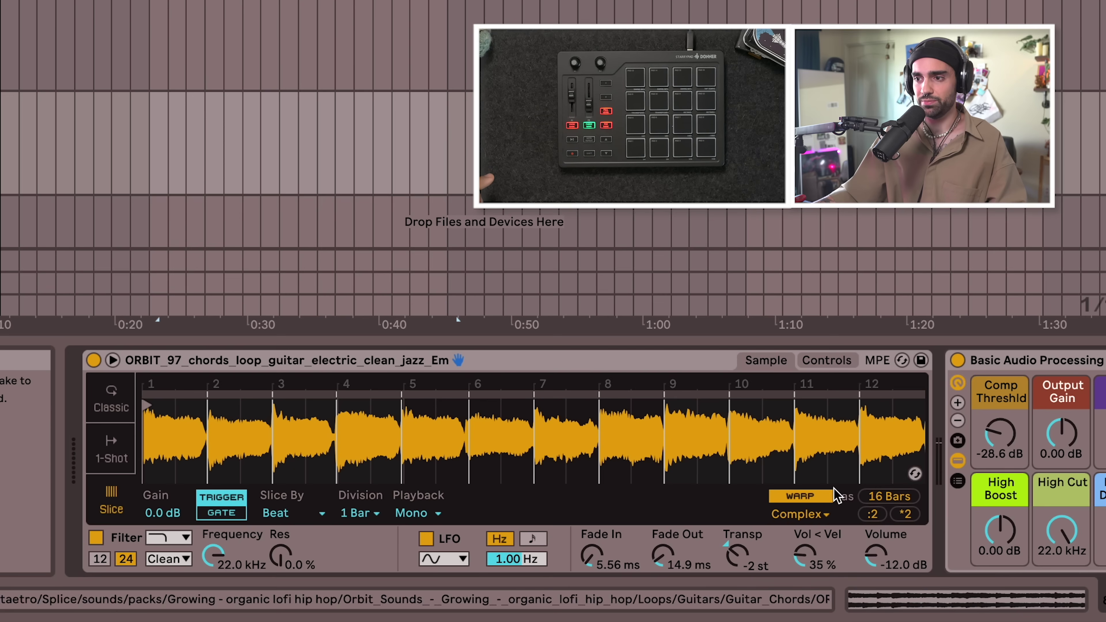
# - Halve the chords loop once more, then double its length twice
pyautogui.click(874, 514)
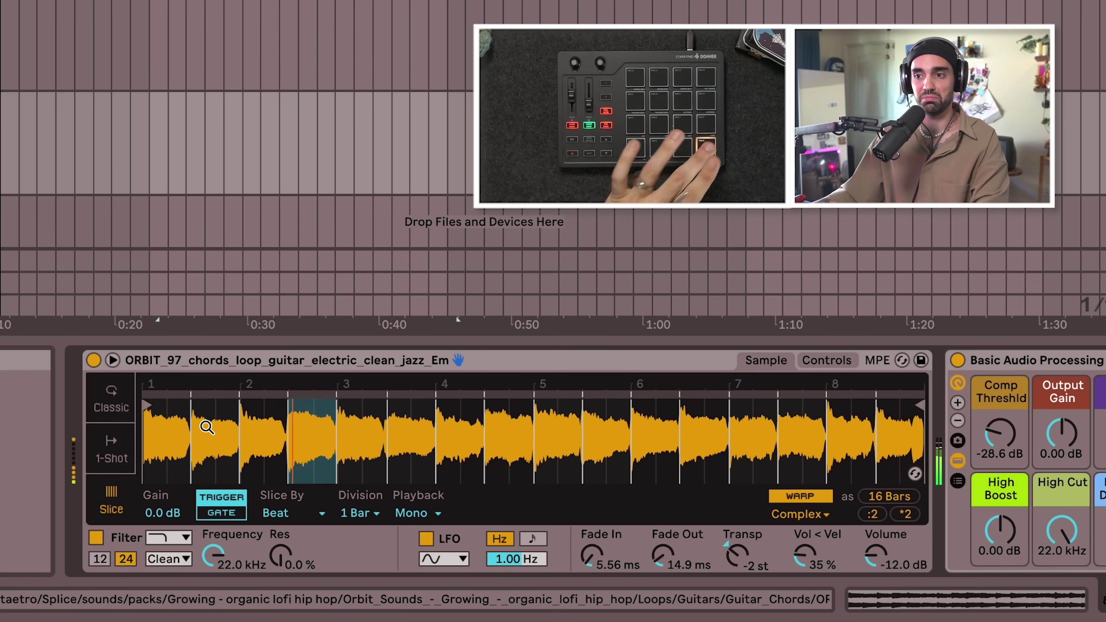
pyautogui.click(903, 521)
pyautogui.click(904, 522)
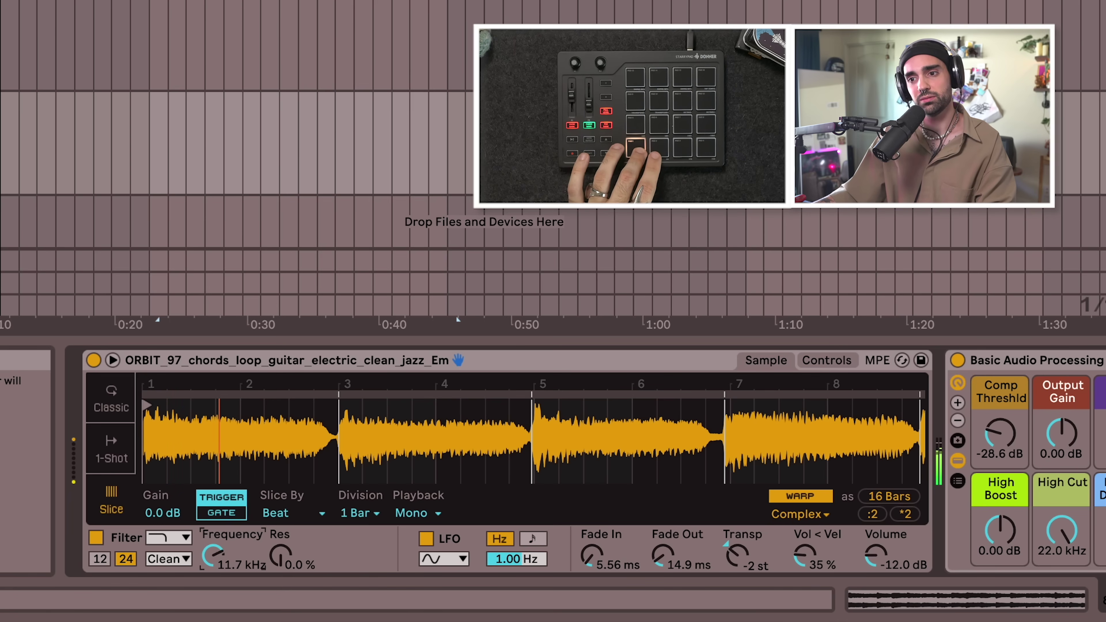
# - Try a high-pass filter with 390 Hz cutoff, then return the filter to low-pass
pyautogui.click(173, 539)
pyautogui.click(173, 580)
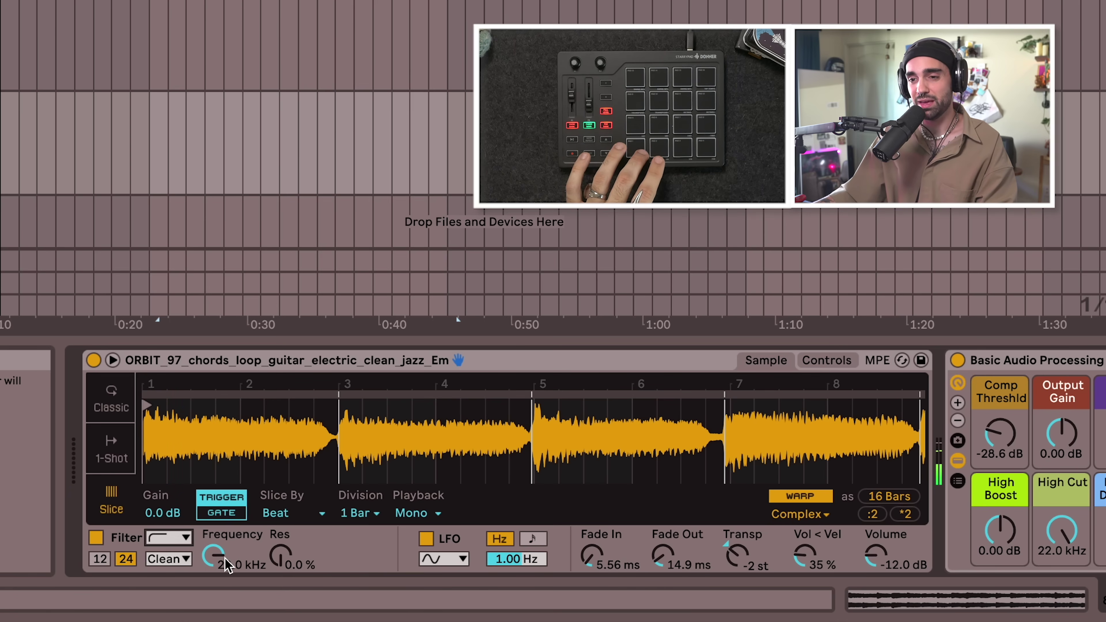
pyautogui.moveTo(211, 555)
pyautogui.mouseDown()
pyautogui.moveTo(210, 571)
pyautogui.moveTo(211, 561)
pyautogui.mouseUp()
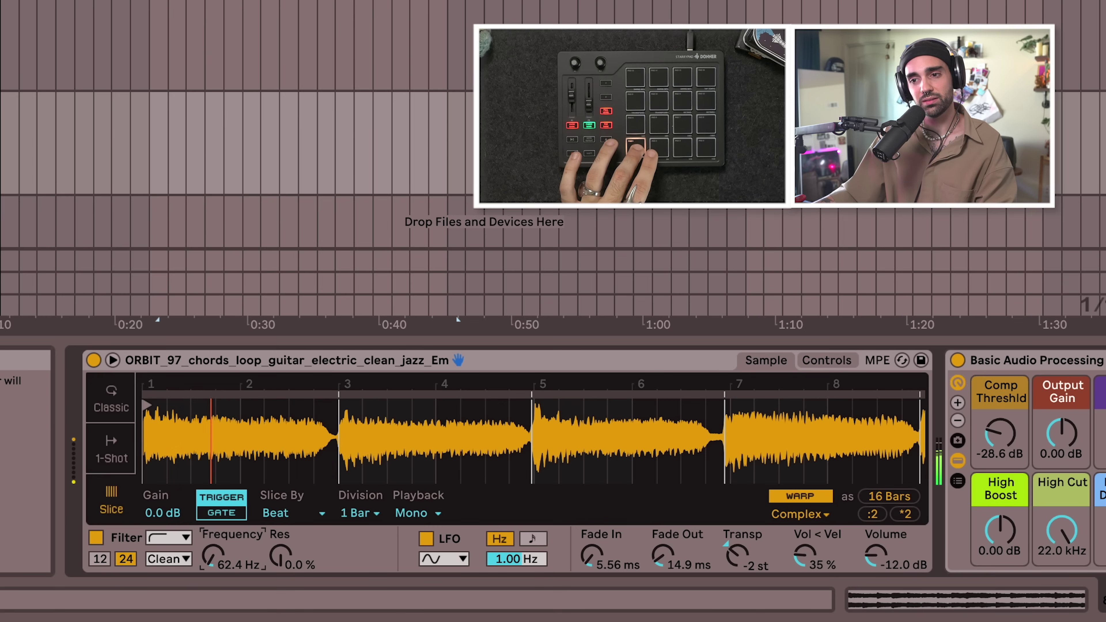
pyautogui.click(180, 541)
pyautogui.click(180, 560)
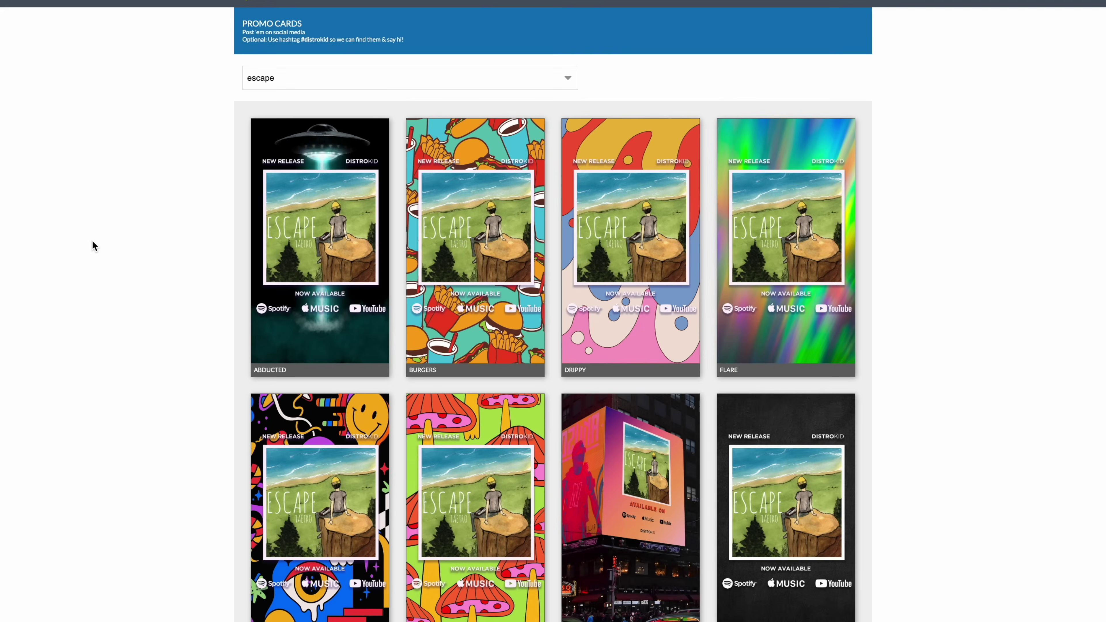
# - Scroll through the DistroKid promo cards made for the release
pyautogui.scroll(-15, 93, 242)
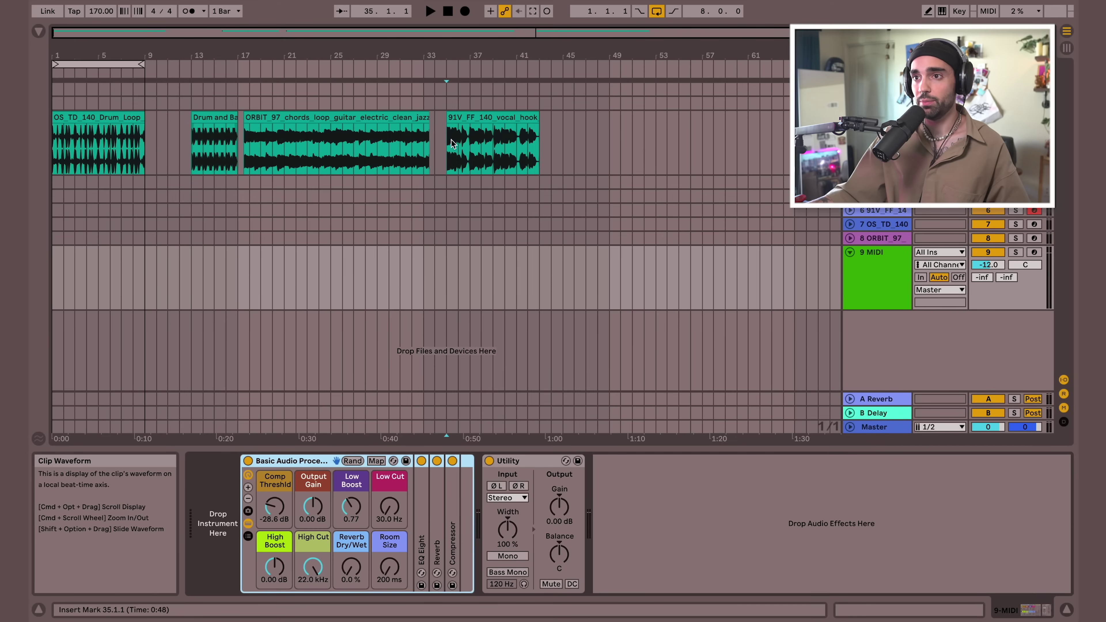
# - Load the 91V_FF_140 vocal hook into a Simpler on MIDI track 9 in Slice mode
pyautogui.click(447, 162)
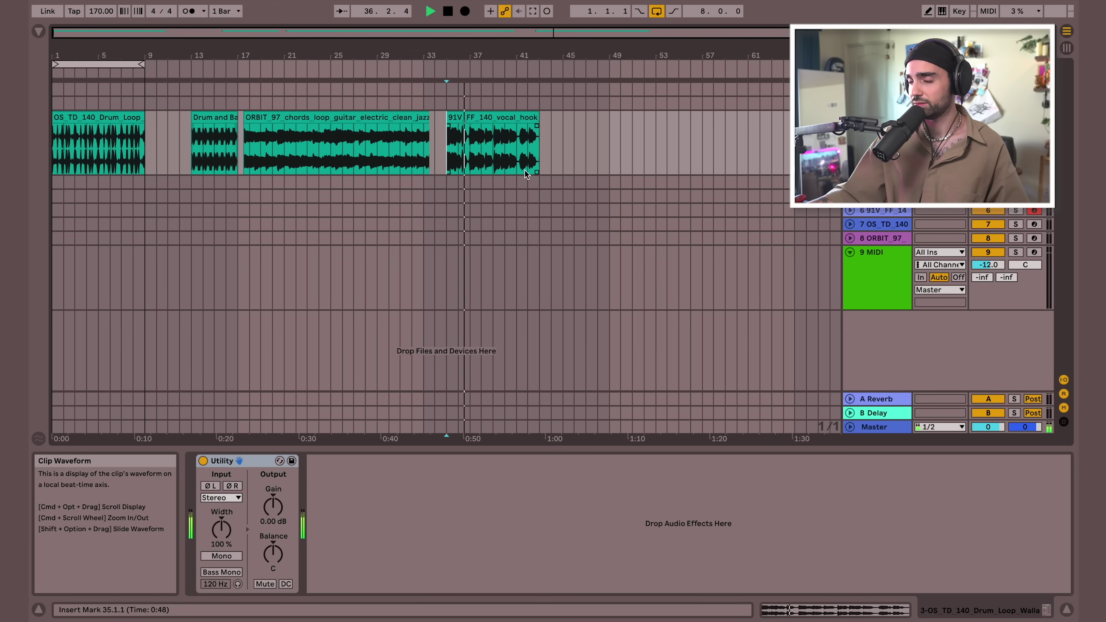
pyautogui.click(926, 277)
pyautogui.press('space')
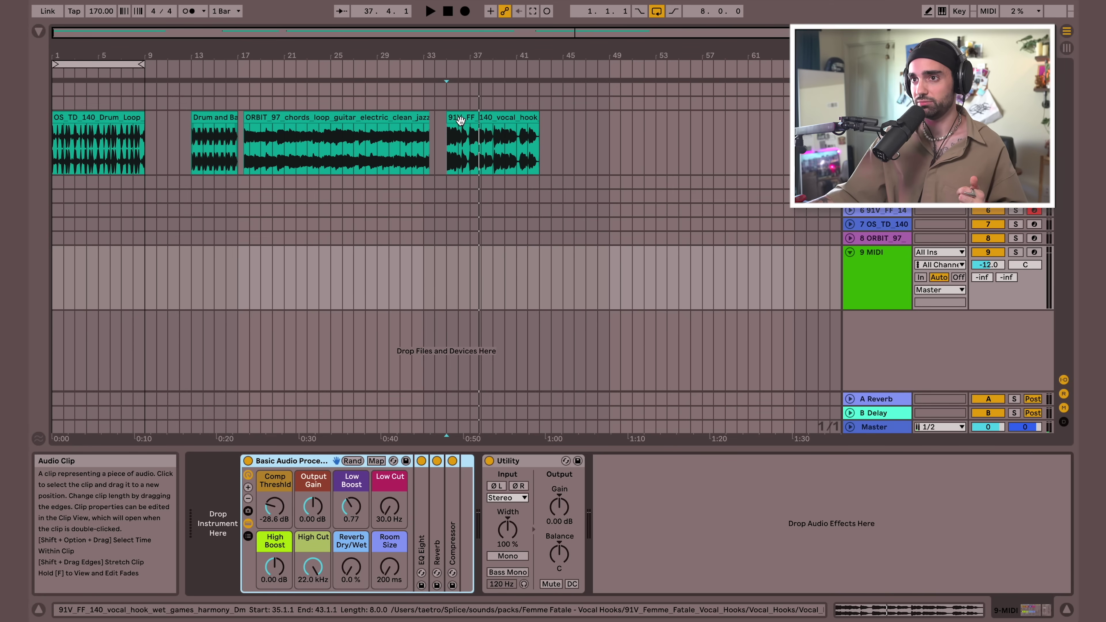
pyautogui.moveTo(460, 120); pyautogui.dragTo(227, 567)
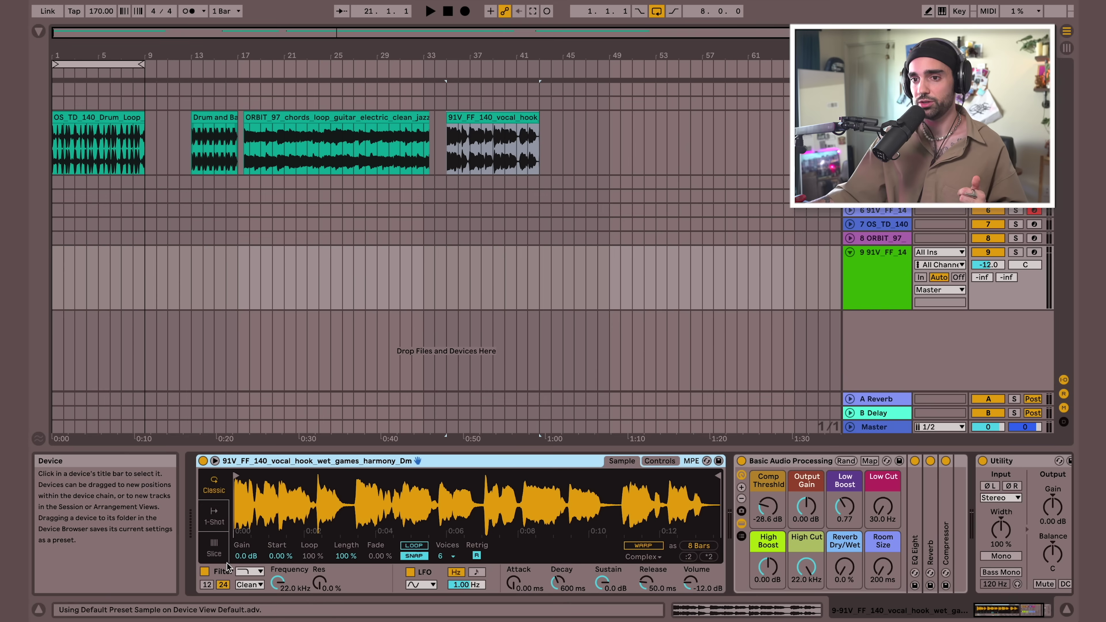
pyautogui.click(214, 546)
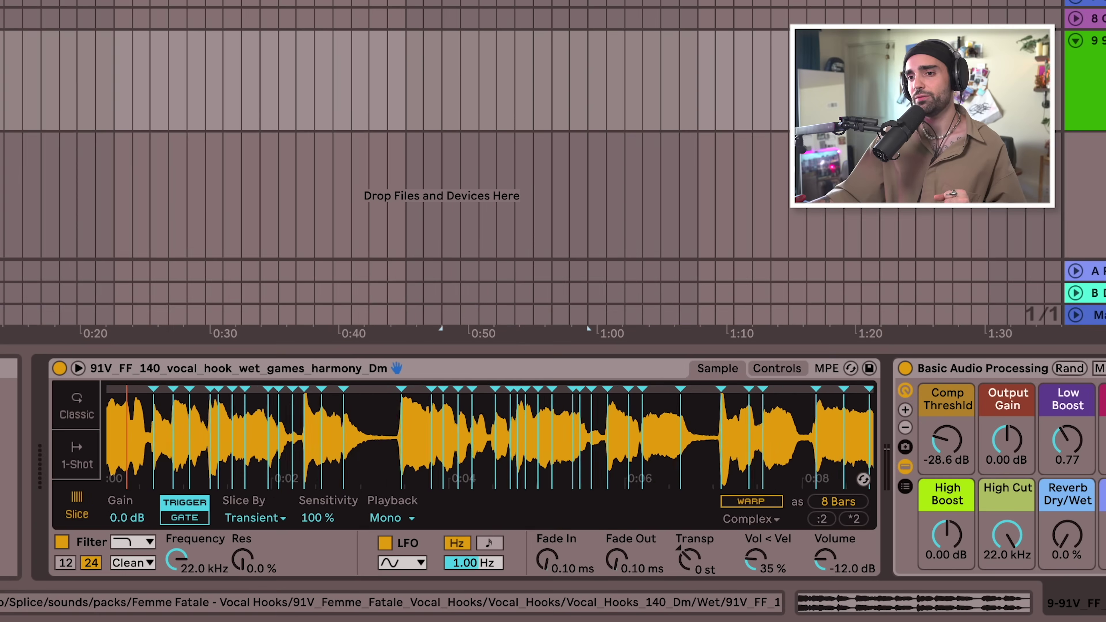
# - Zoom in and out across the vocal waveform to inspect its transient slices
pyautogui.moveTo(247, 494); pyautogui.dragTo(248, 517)
pyautogui.moveTo(158, 416); pyautogui.dragTo(158, 415)
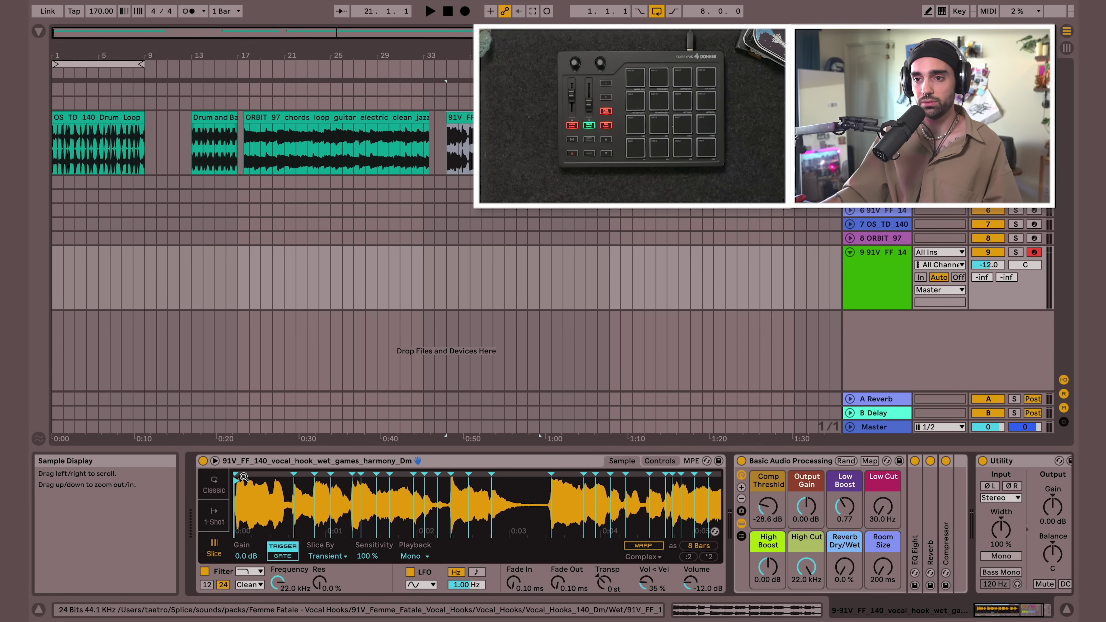
pyautogui.moveTo(244, 476); pyautogui.dragTo(248, 494)
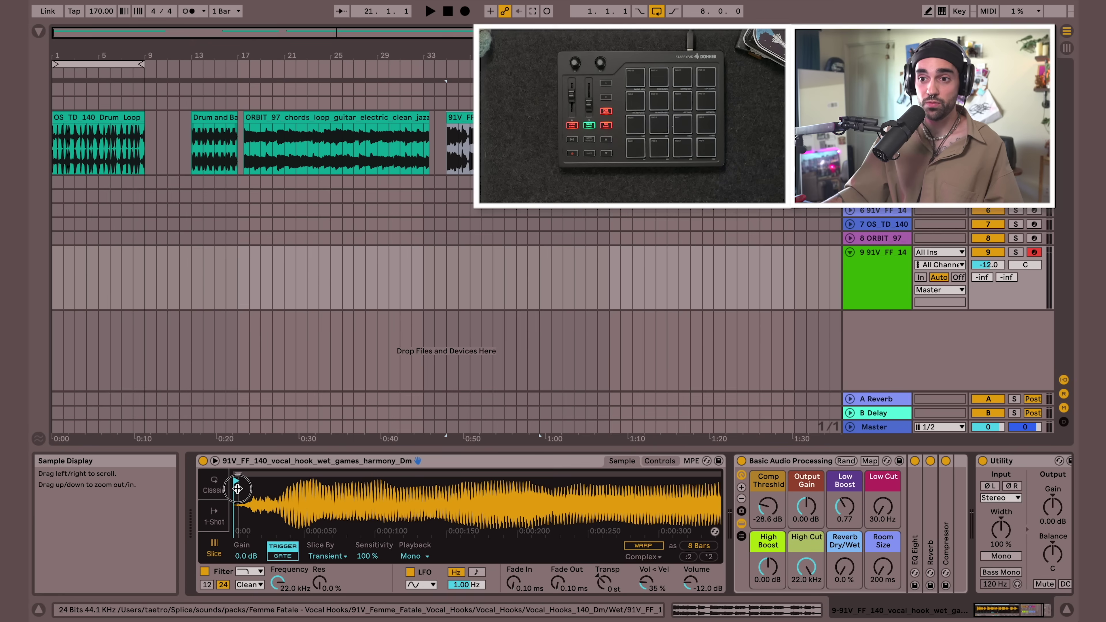
pyautogui.moveTo(227, 490); pyautogui.dragTo(241, 505)
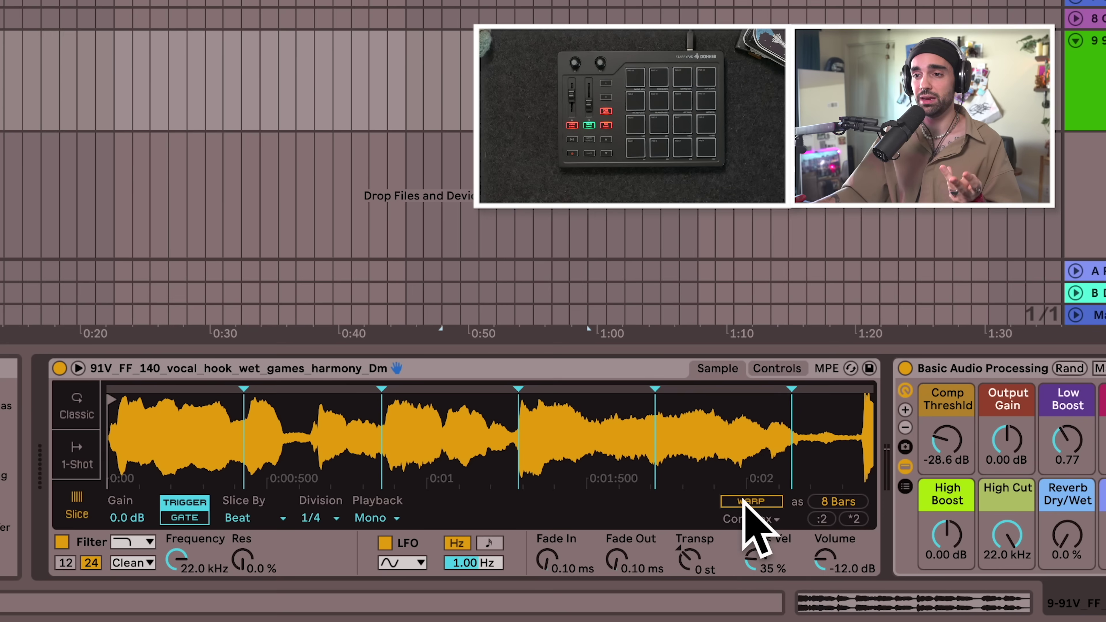
# - Turn on warping for the vocal hook and try Manual slicing across its 8 bars
pyautogui.click(745, 503)
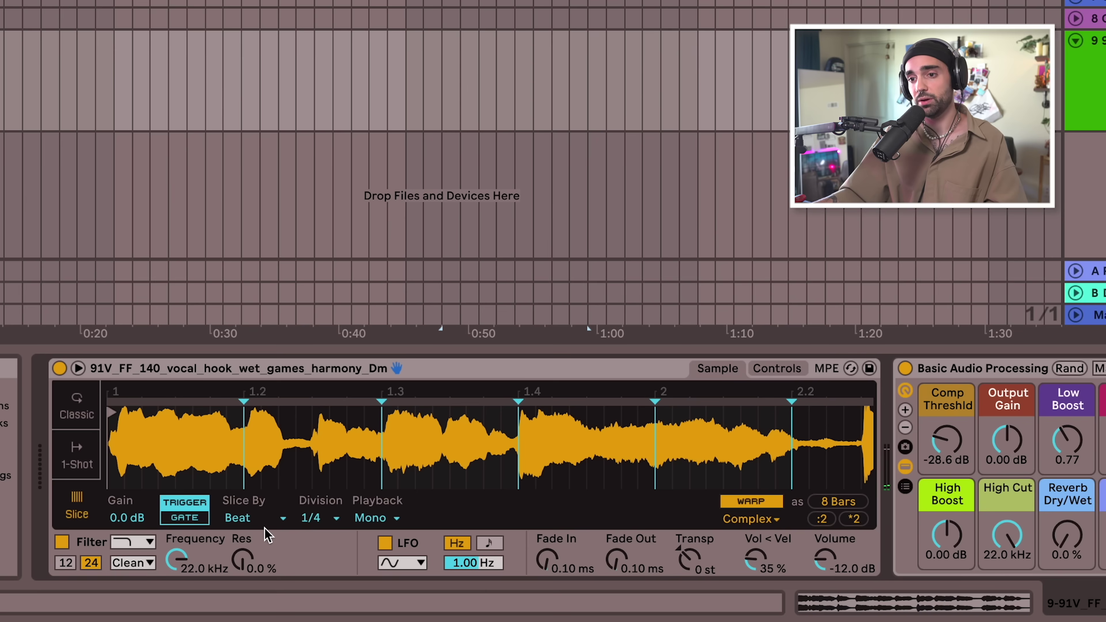
pyautogui.click(253, 523)
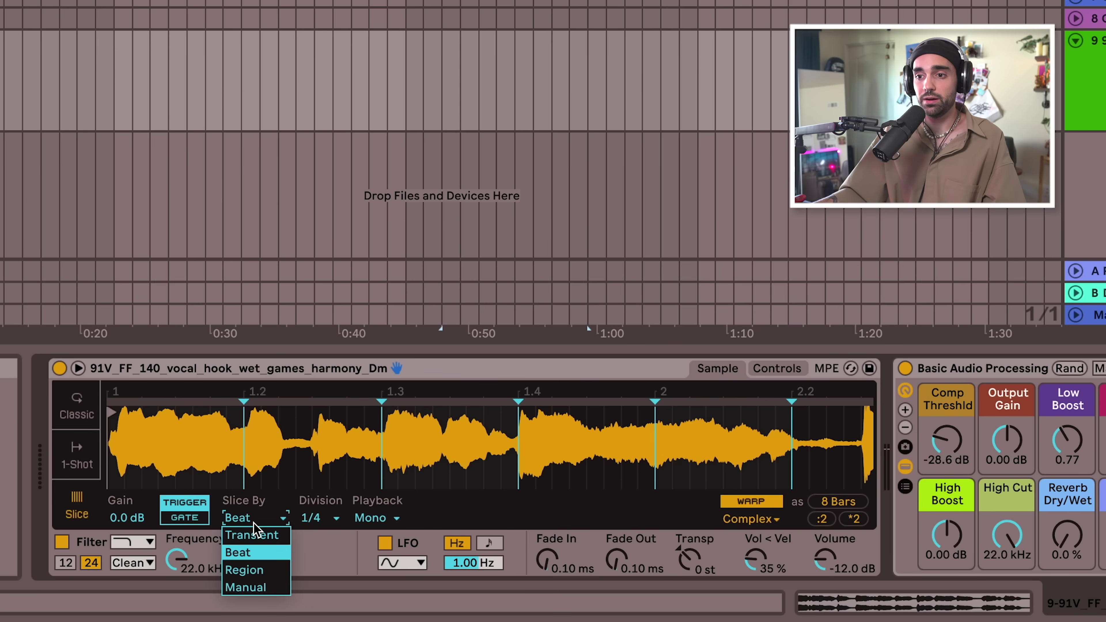
pyautogui.click(260, 589)
pyautogui.moveTo(242, 399); pyautogui.dragTo(242, 406)
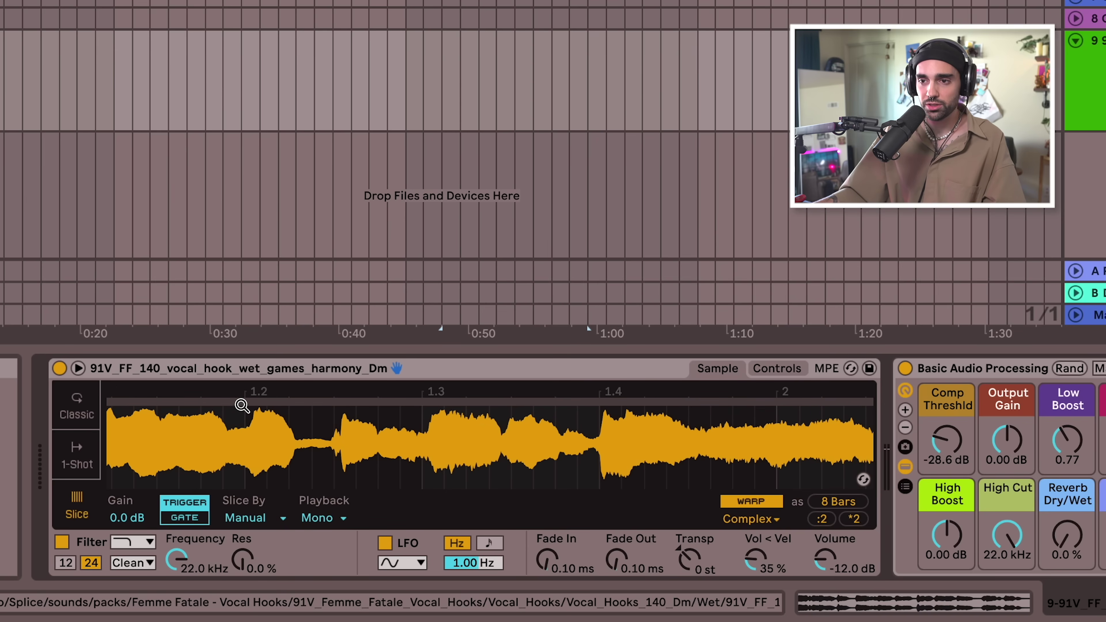
pyautogui.hscroll(-3, 209, 429)
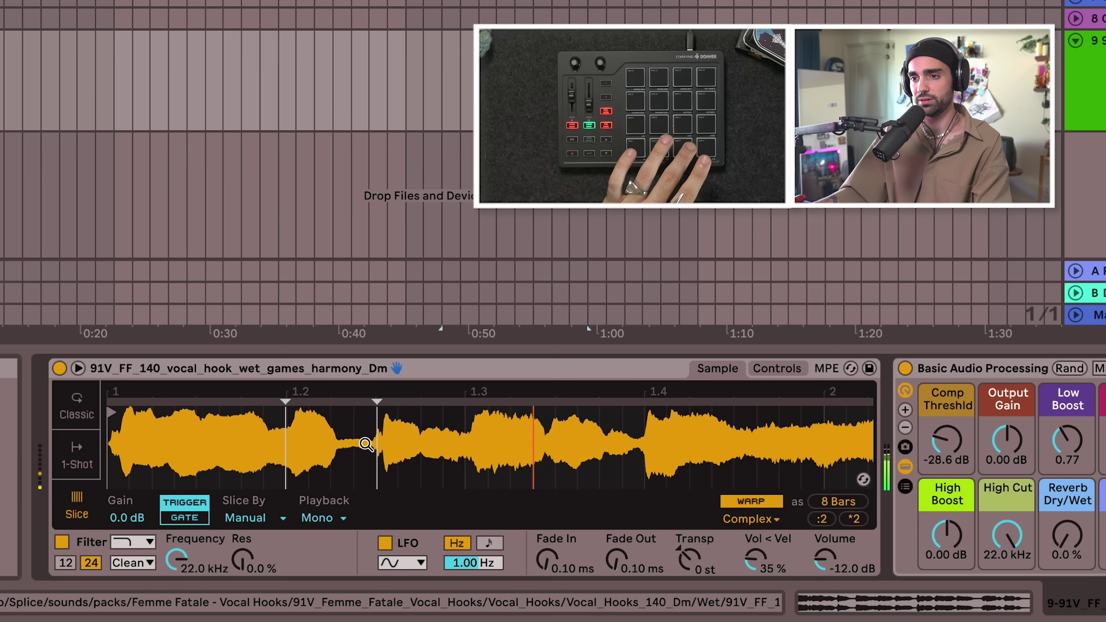
pyautogui.moveTo(420, 452)
pyautogui.mouseDown()
pyautogui.moveTo(420, 431)
pyautogui.moveTo(420, 456)
pyautogui.mouseUp()
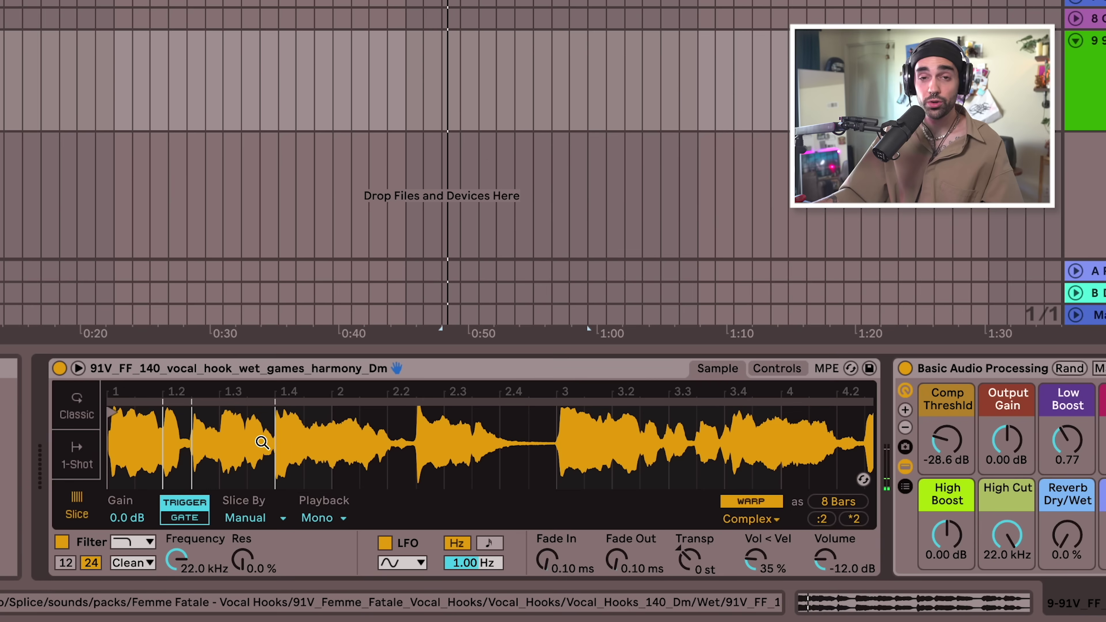
pyautogui.moveTo(262, 444)
pyautogui.mouseDown()
pyautogui.moveTo(262, 459)
pyautogui.moveTo(261, 442)
pyautogui.mouseUp()
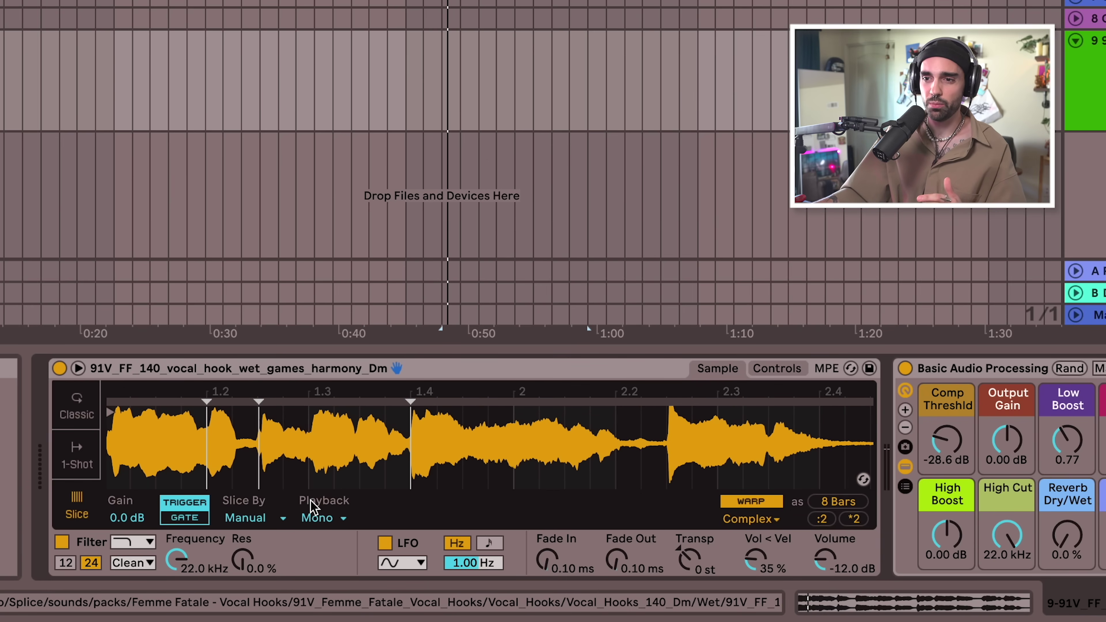
# - Slice the vocal by Beat at 1/4 divisions and audition the first slice
pyautogui.click(238, 519)
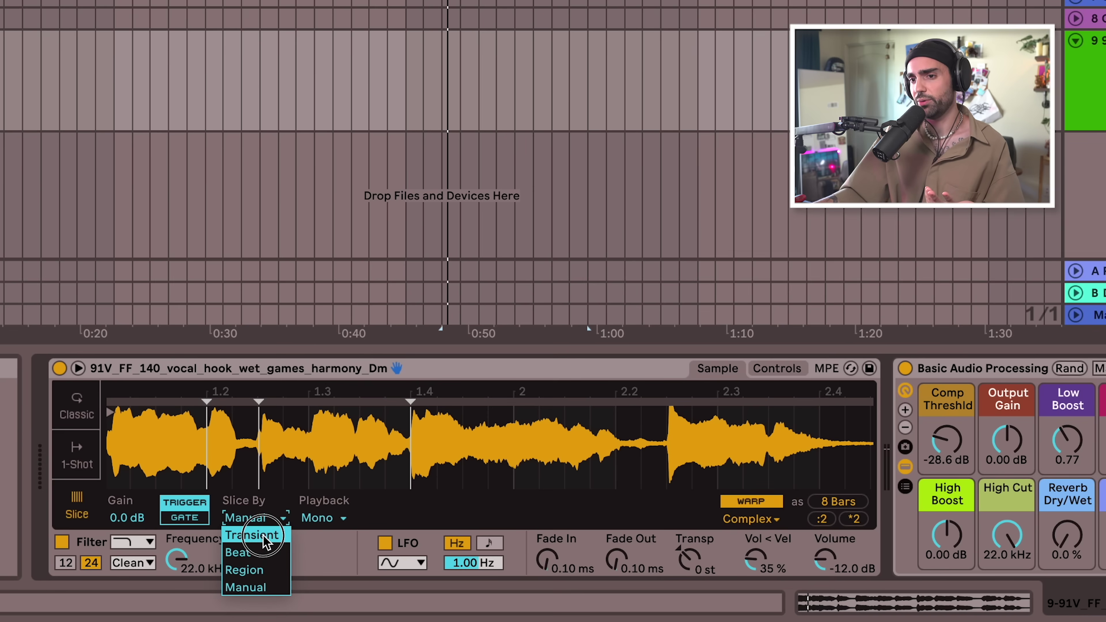
pyautogui.click(263, 551)
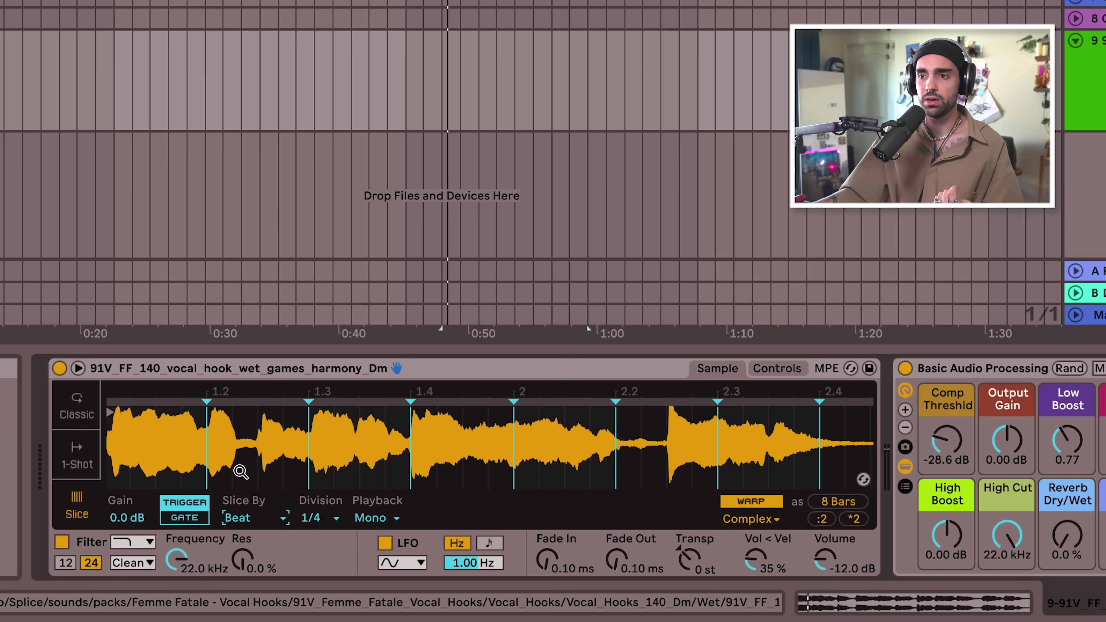
pyautogui.moveTo(151, 422); pyautogui.dragTo(297, 419)
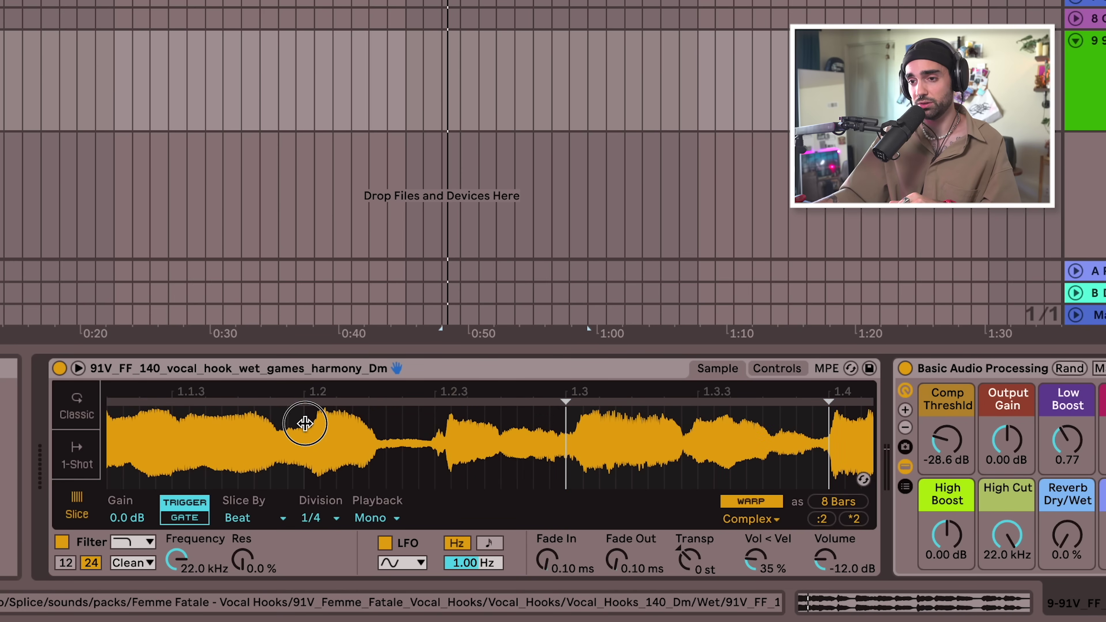
pyautogui.moveTo(305, 447); pyautogui.dragTo(305, 414)
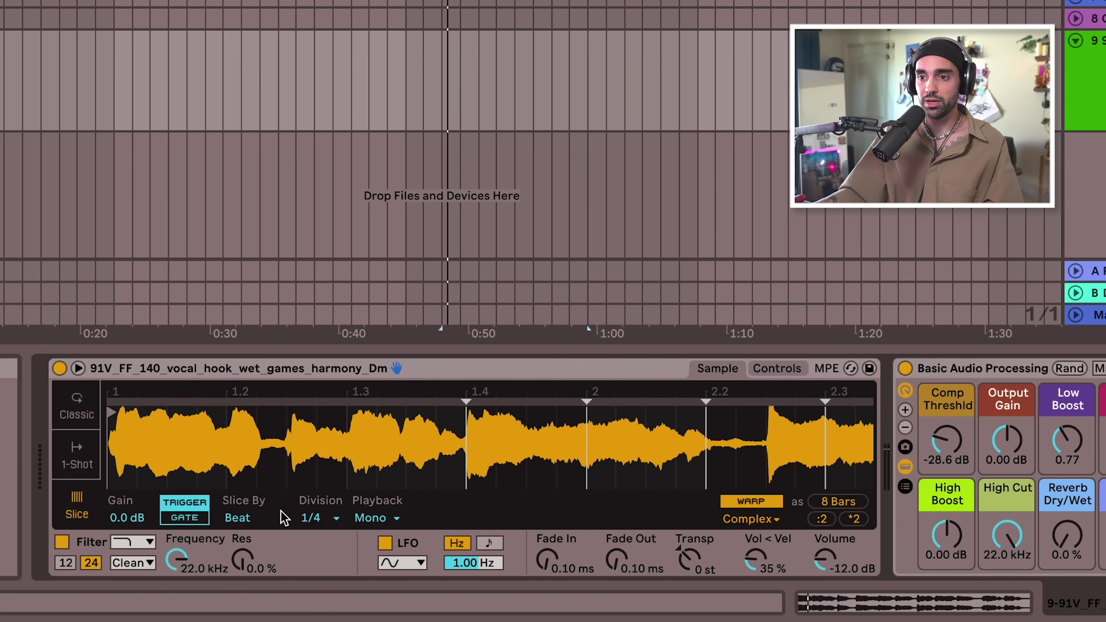
pyautogui.moveTo(299, 398)
pyautogui.mouseDown()
pyautogui.moveTo(286, 422)
pyautogui.moveTo(339, 407)
pyautogui.moveTo(383, 432)
pyautogui.mouseUp()
pyautogui.click(386, 436)
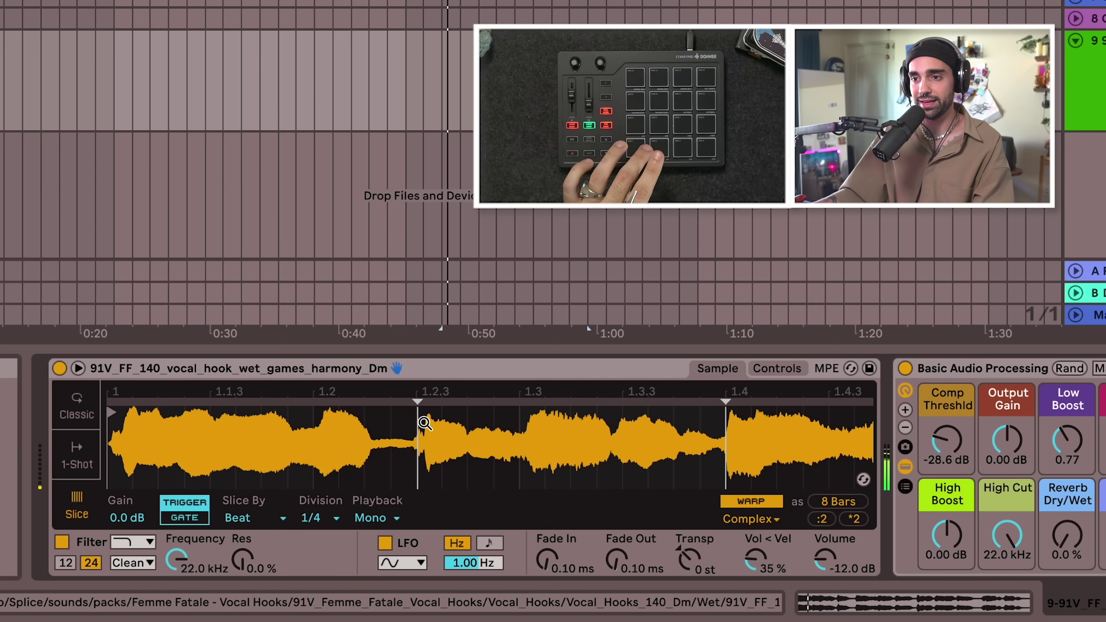
pyautogui.moveTo(419, 420); pyautogui.dragTo(394, 499)
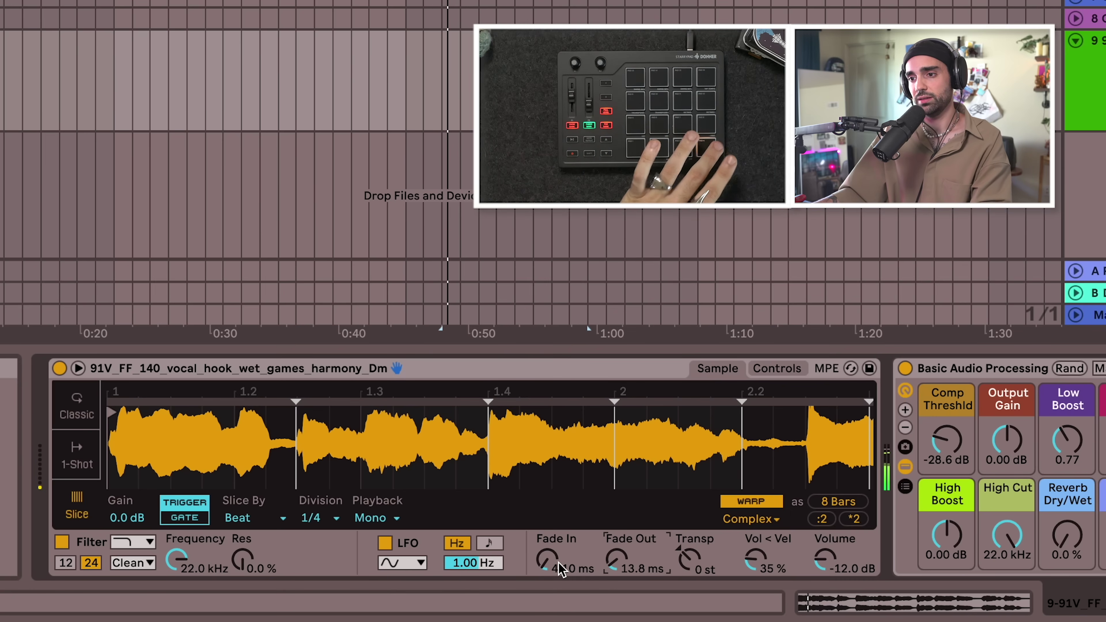
# - Lengthen the vocal slices' fade-in to 15.6 ms
pyautogui.moveTo(590, 566); pyautogui.dragTo(616, 556)
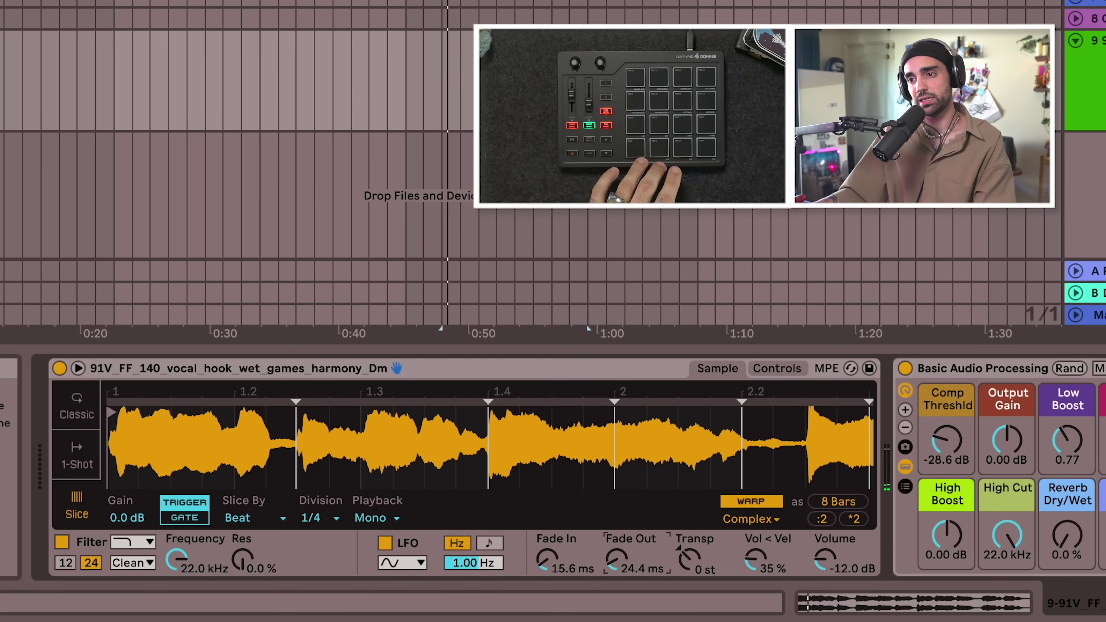
pyautogui.scroll(-5, 595, 425)
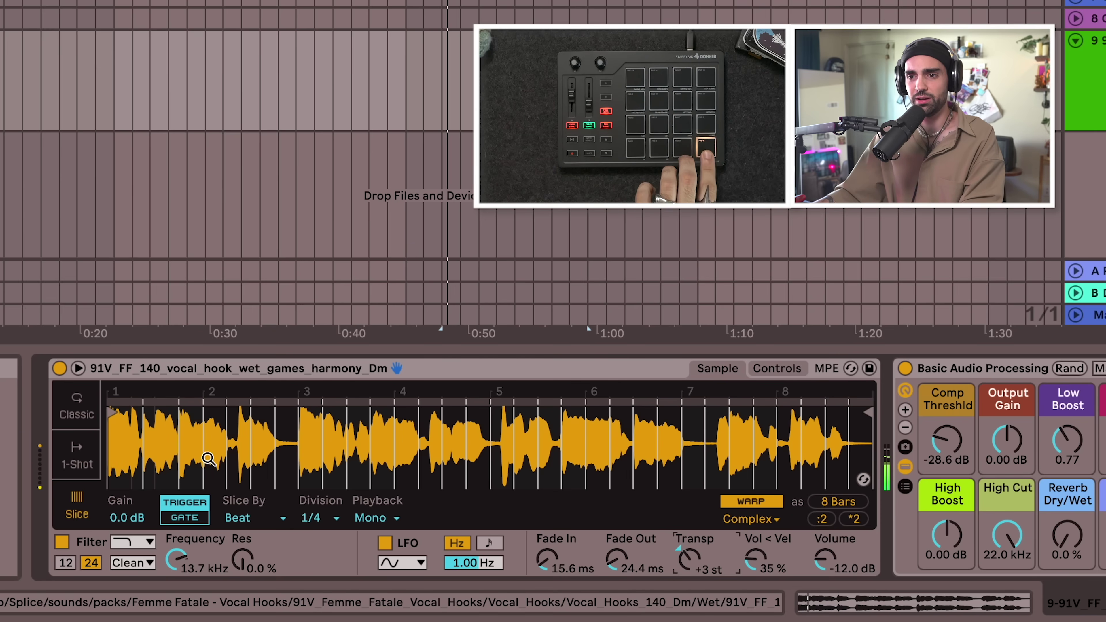
# - Move one vocal hook slice marker earlier and delete another slice marker
pyautogui.scroll(5, 192, 427)
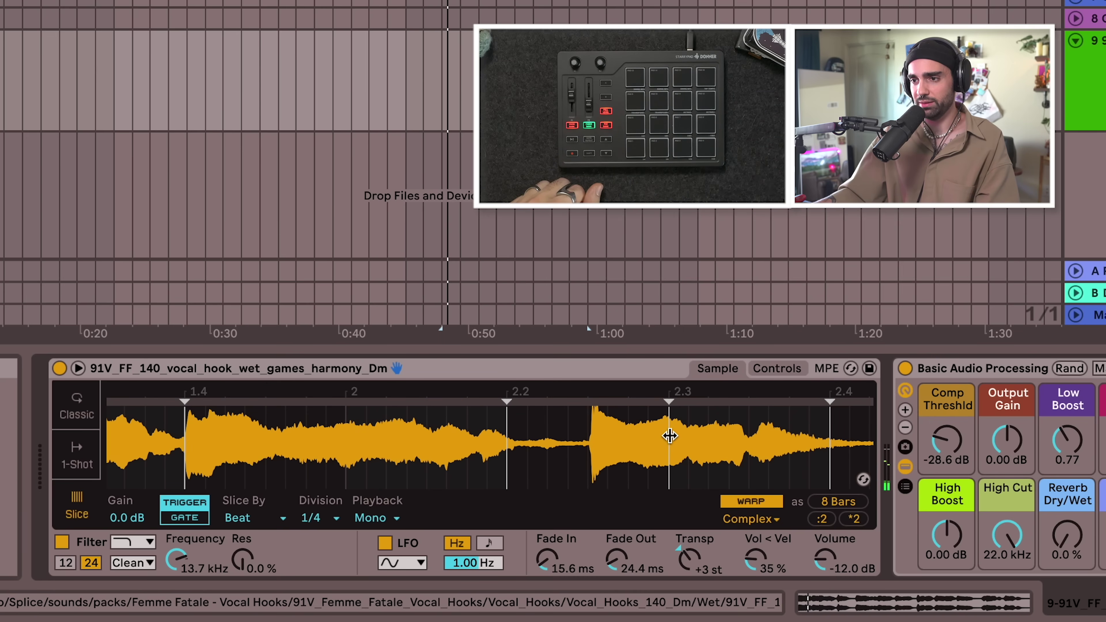
pyautogui.moveTo(637, 439); pyautogui.dragTo(597, 452)
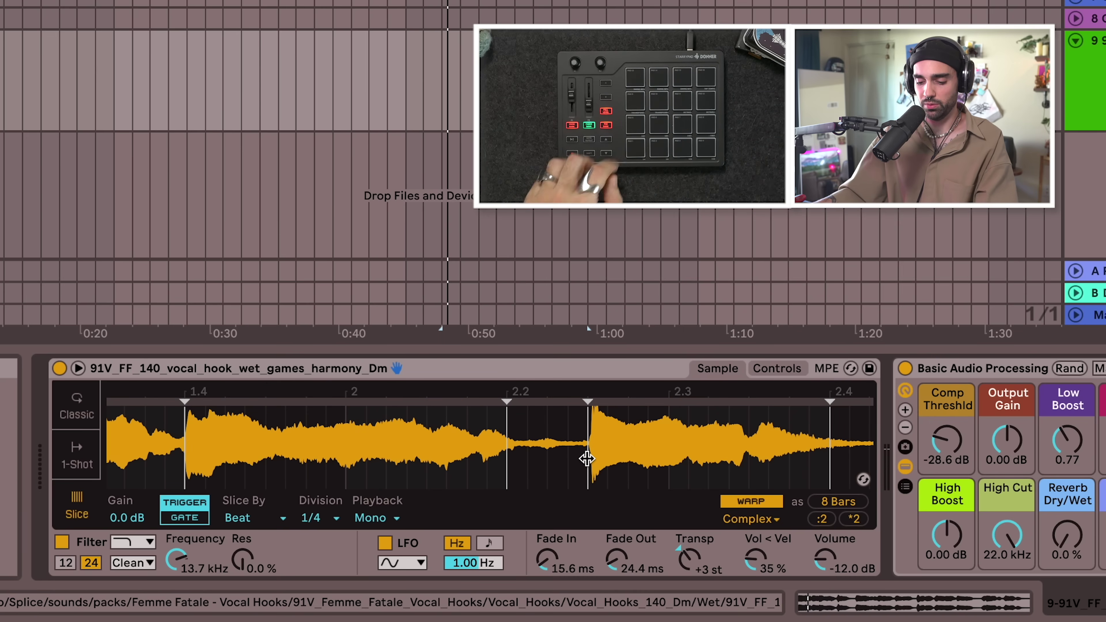
pyautogui.doubleClick(505, 420)
# - Transpose the vocal hook down to -10 semitones
pyautogui.scroll(-5, 505, 427)
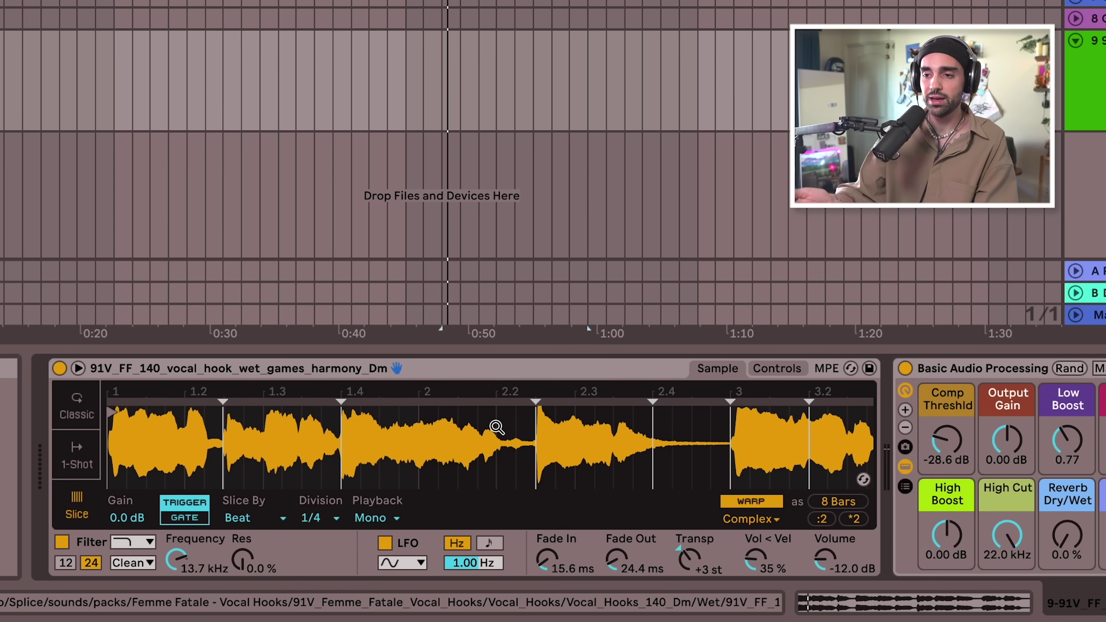
pyautogui.scroll(-2, 498, 428)
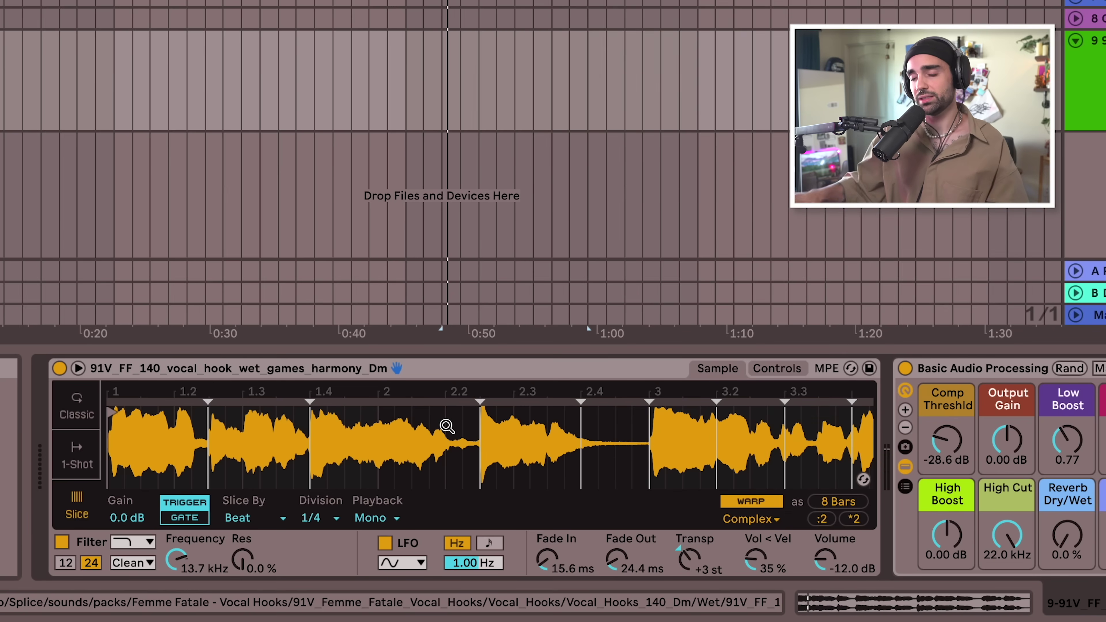
pyautogui.moveTo(688, 558); pyautogui.dragTo(689, 560)
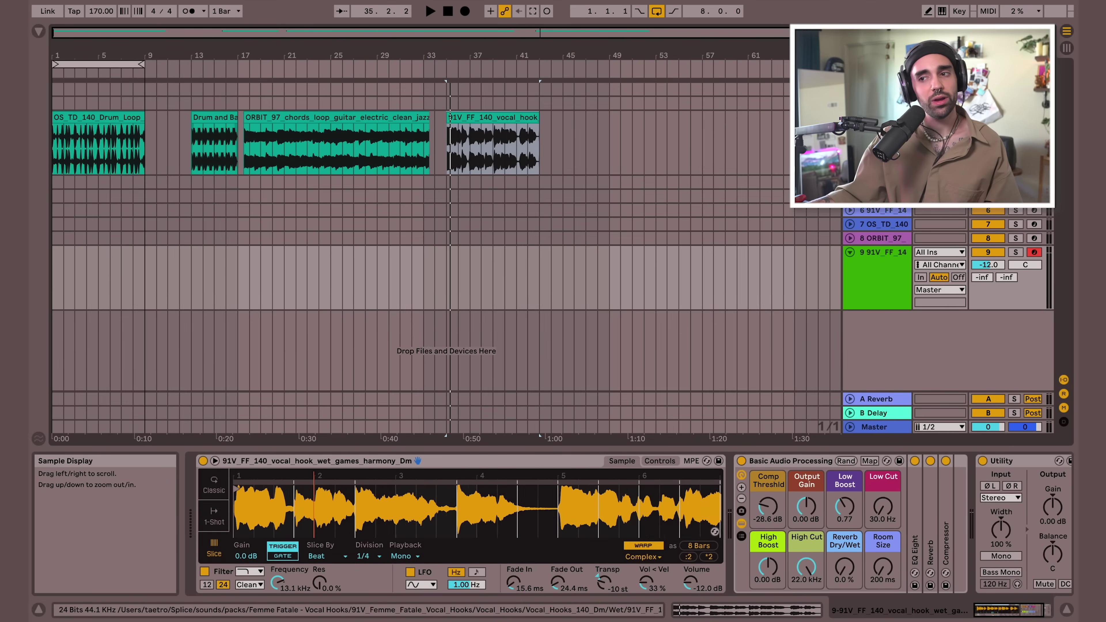
pyautogui.click(1034, 212)
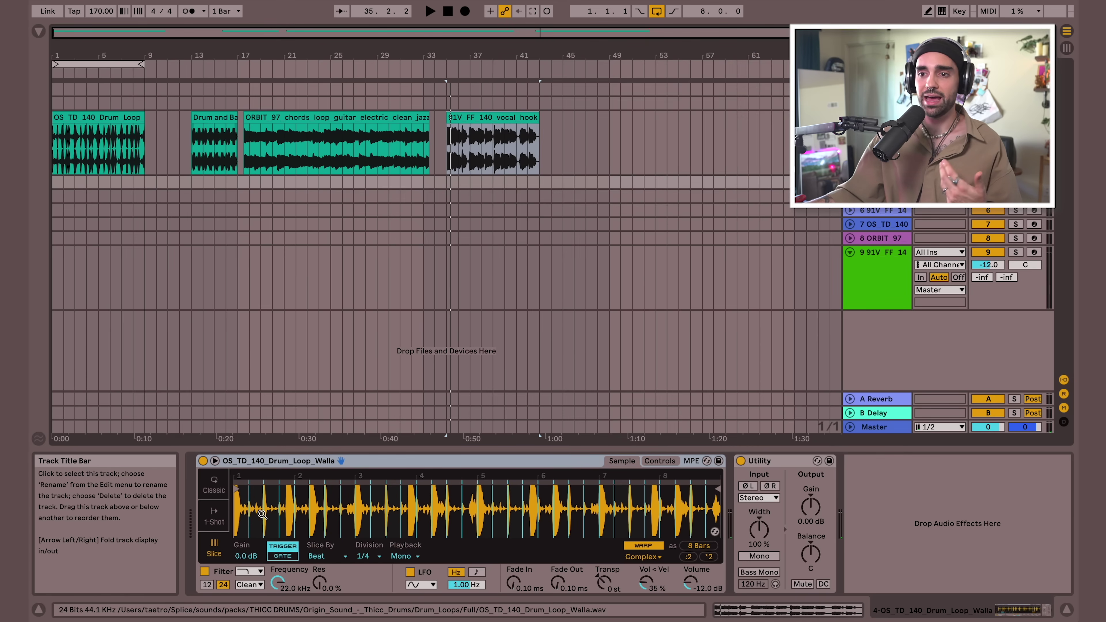
# - Zoom into the drum loop waveform and set its transpose to -2 semitones
pyautogui.moveTo(245, 508)
pyautogui.mouseDown()
pyautogui.moveTo(245, 529)
pyautogui.moveTo(235, 523)
pyautogui.mouseUp()
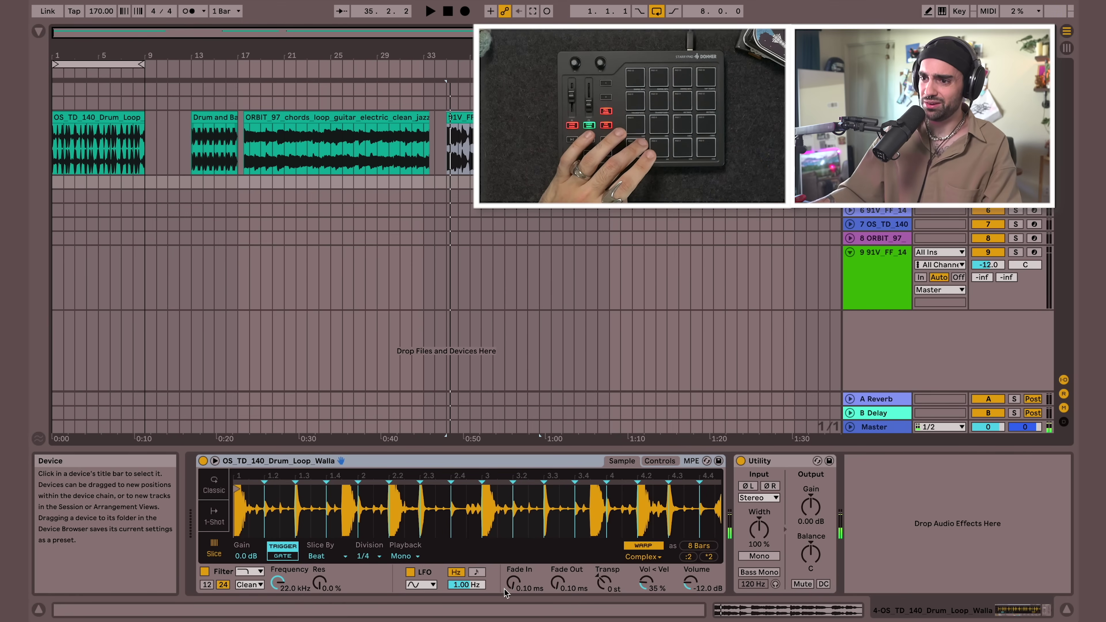
pyautogui.moveTo(603, 582); pyautogui.dragTo(603, 588)
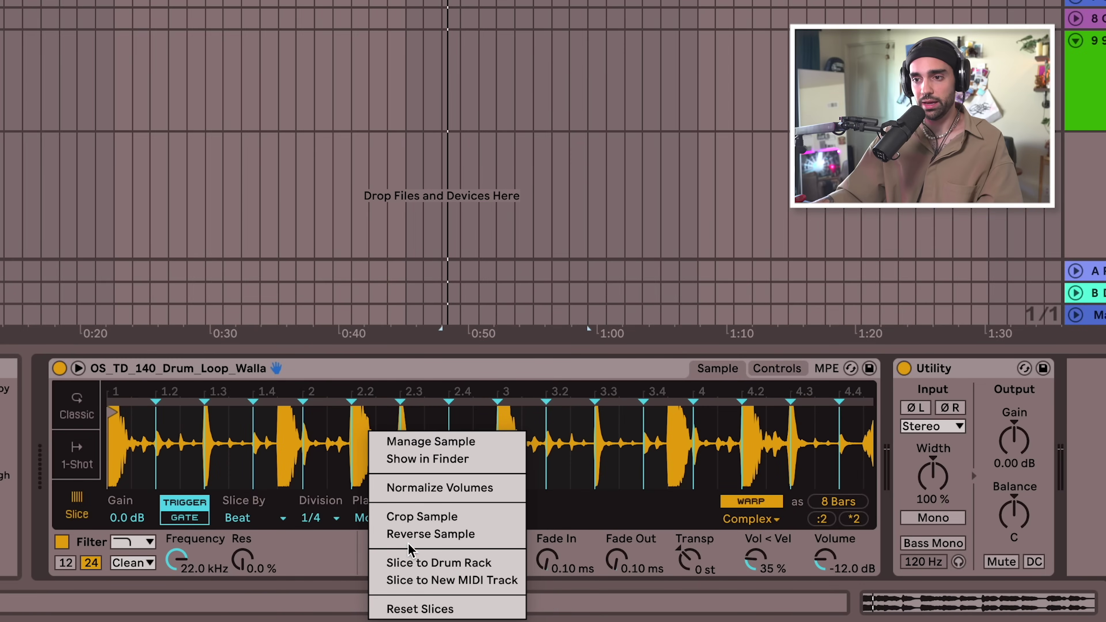
# - Slice the drum loop onto a new MIDI track and delete the generated MIDI clip
pyautogui.click(410, 563)
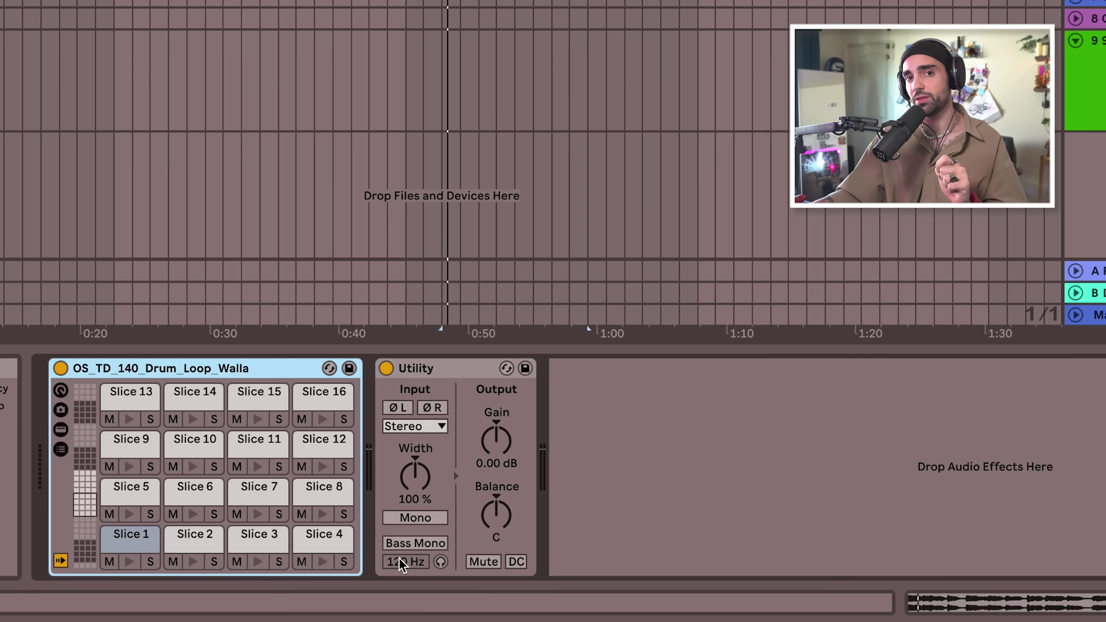
pyautogui.press('super+z')
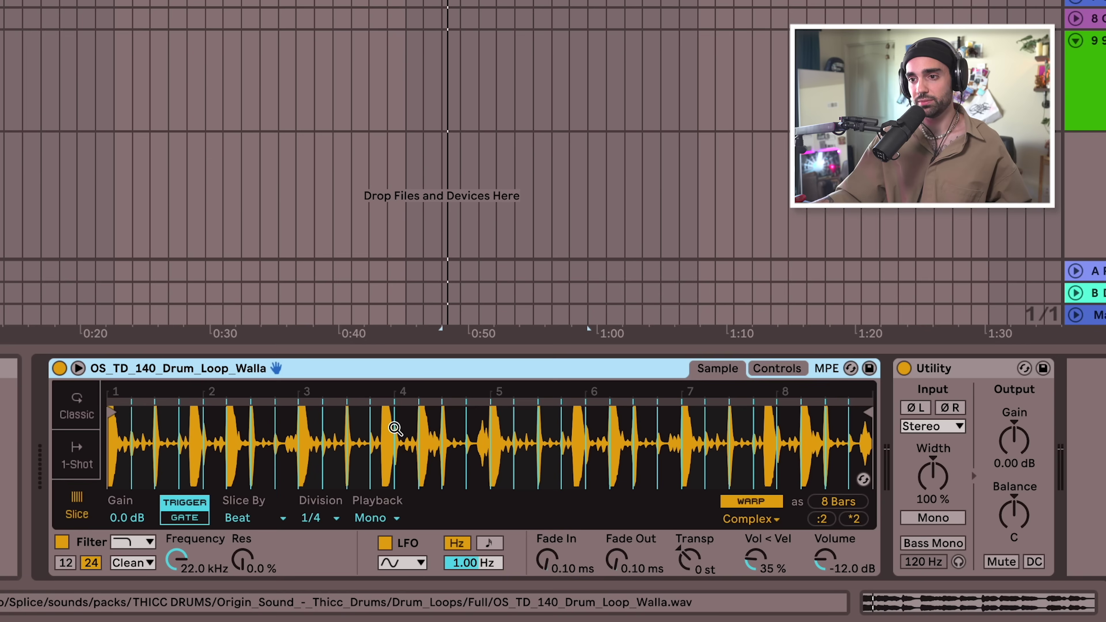
pyautogui.rightClick(394, 427)
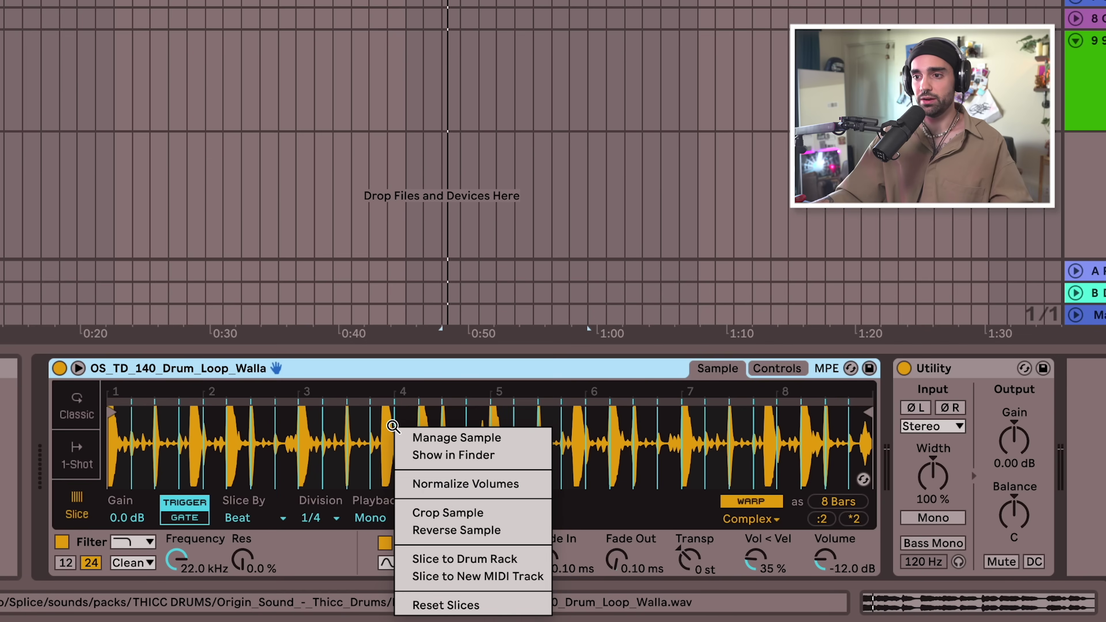
pyautogui.click(480, 577)
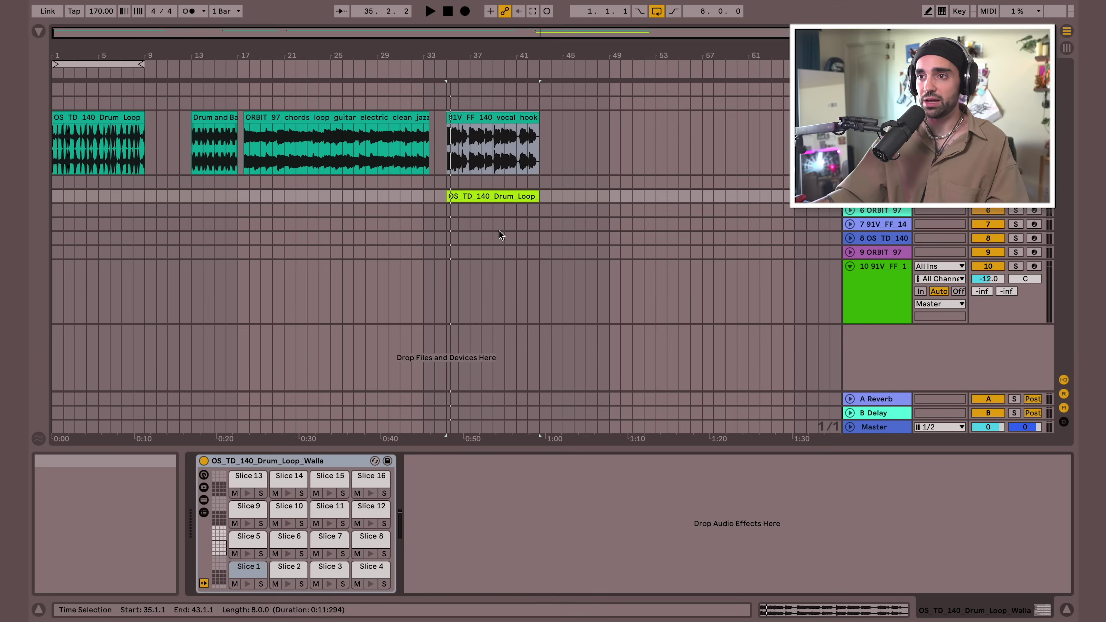
pyautogui.press('Delete')
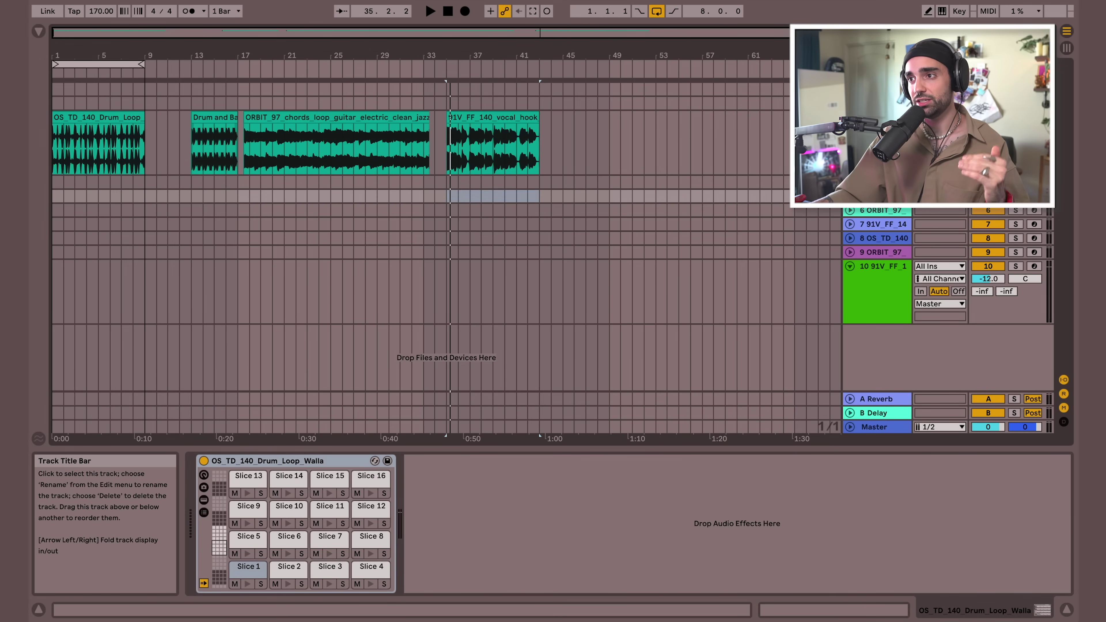
# - Switch back and forth between the original drum loop track and the new Drum Rack track
pyautogui.click(876, 182)
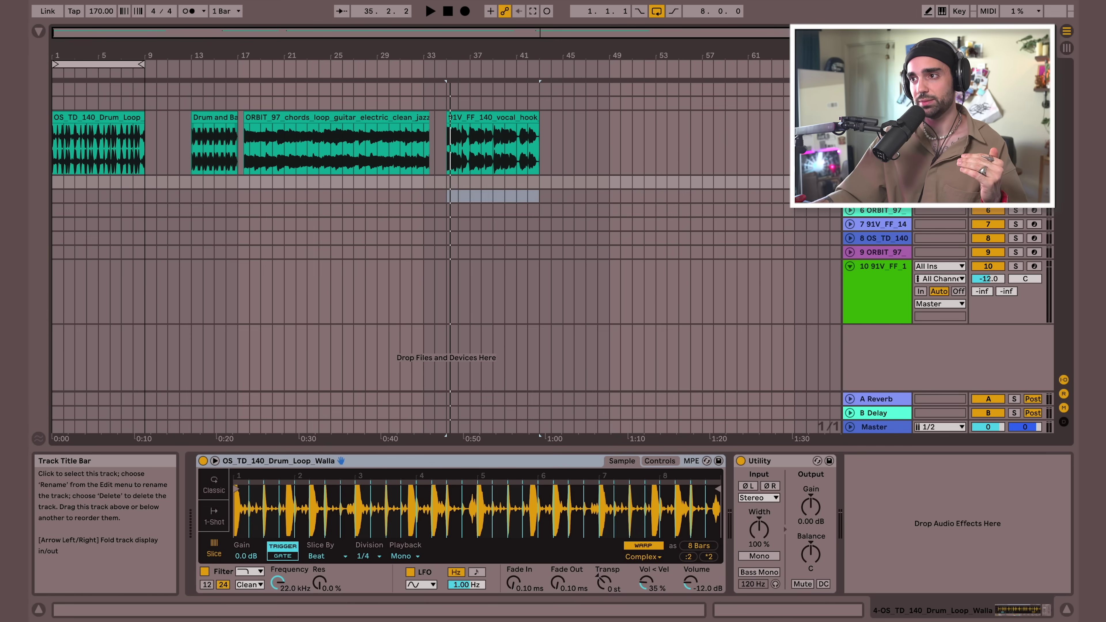
pyautogui.press('Down')
pyautogui.press('Up')
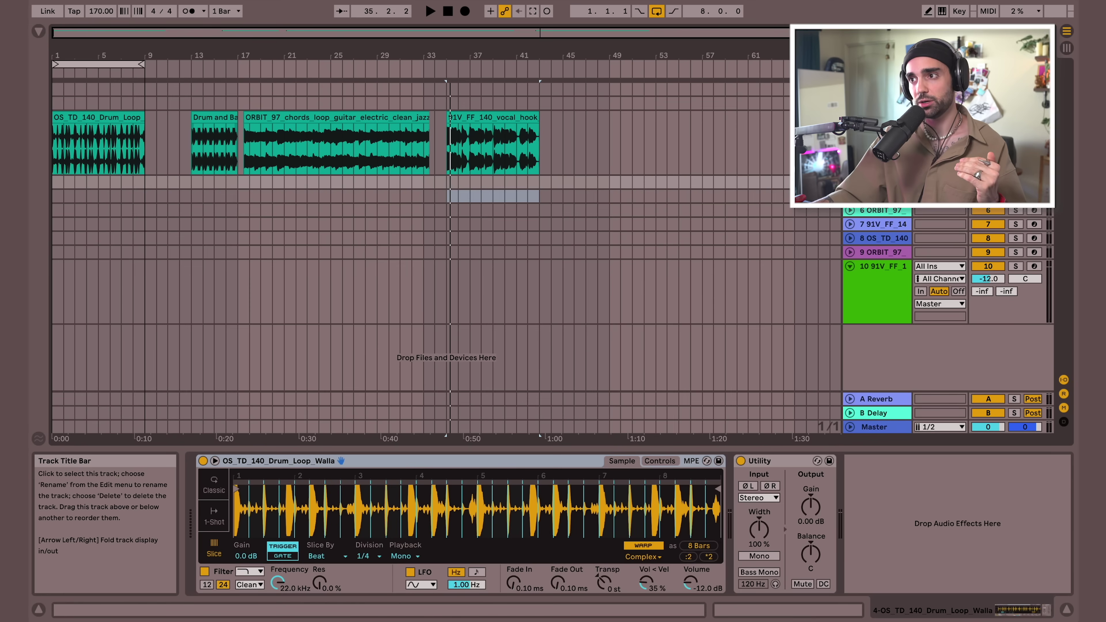
pyautogui.press('Down')
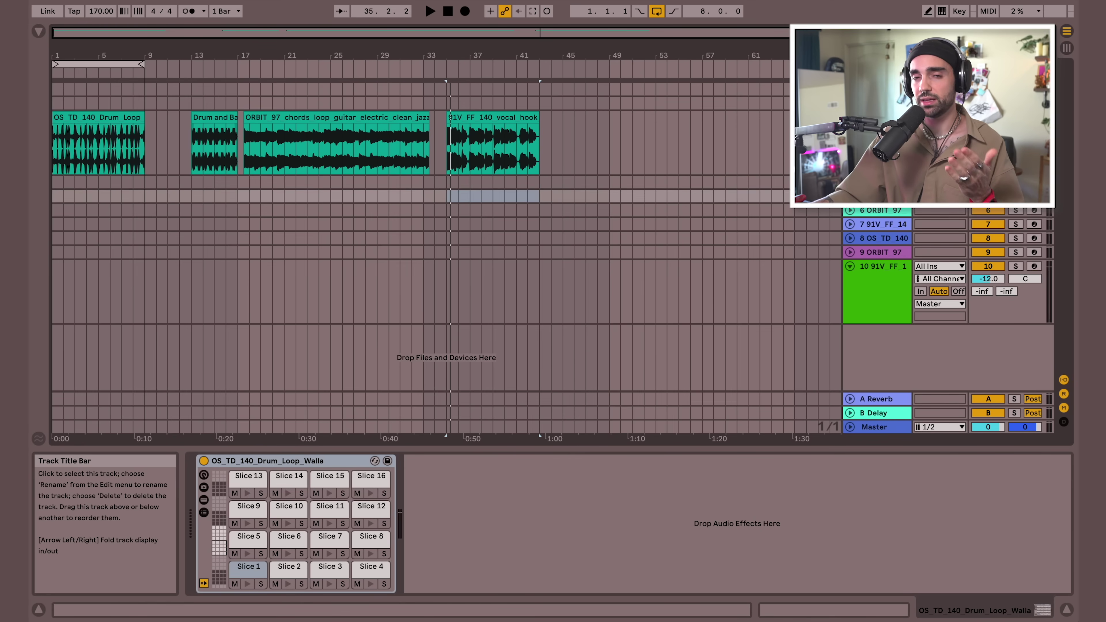
pyautogui.press('Up')
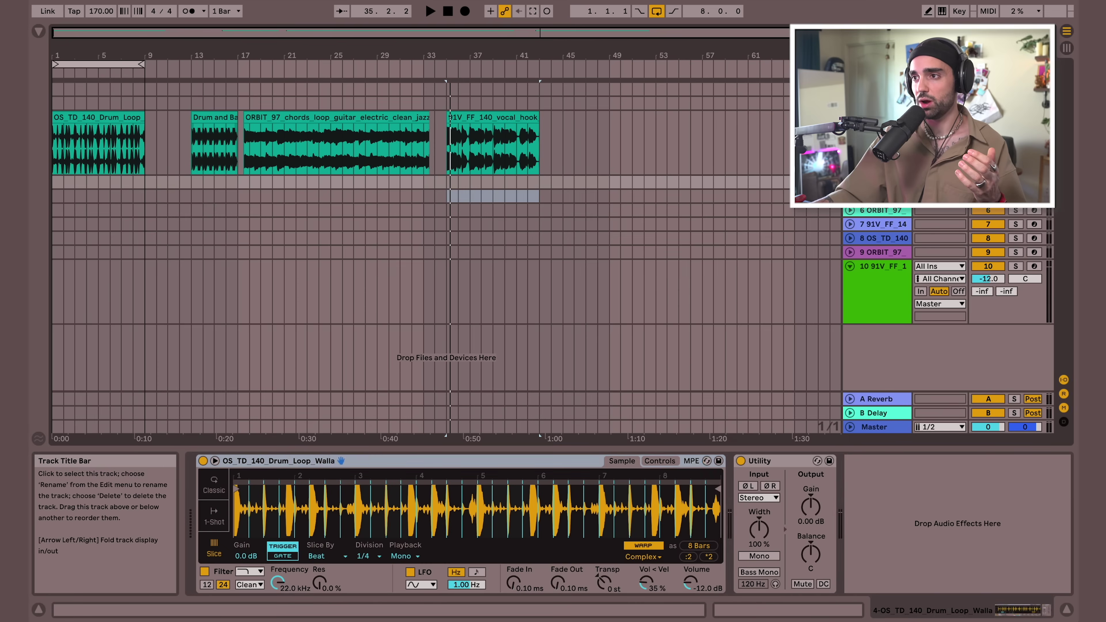
pyautogui.press('Down')
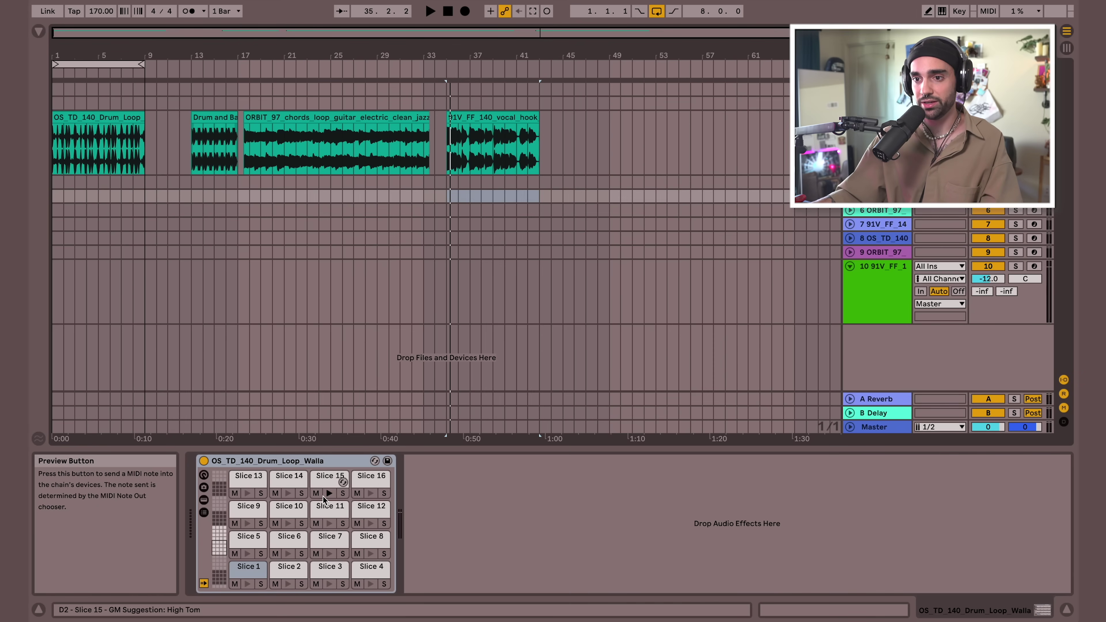
pyautogui.press('Up')
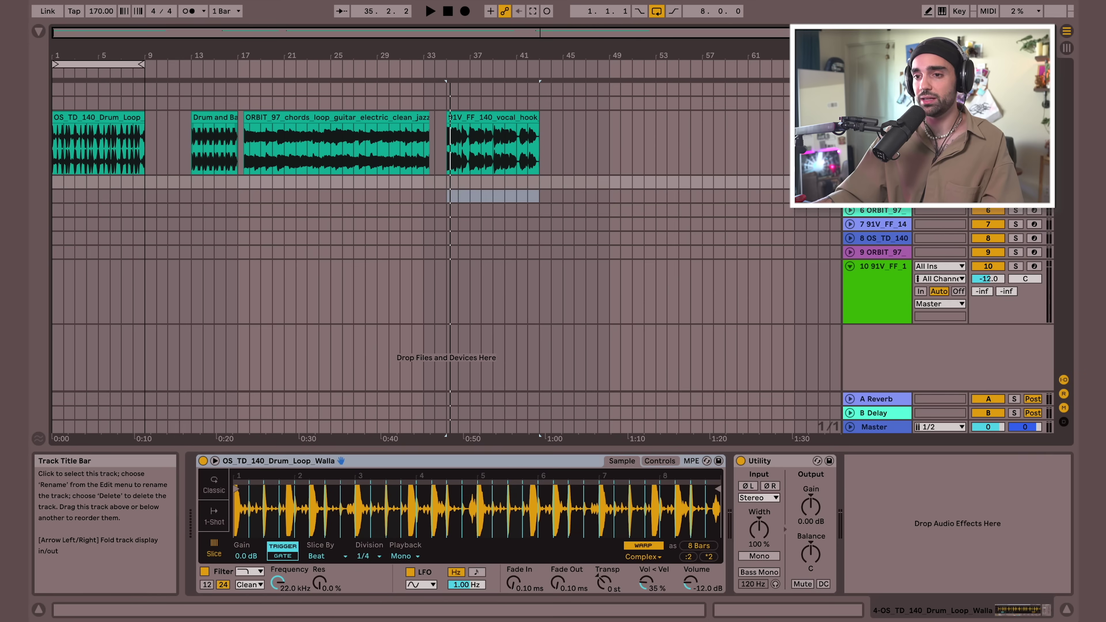
pyautogui.press('Down')
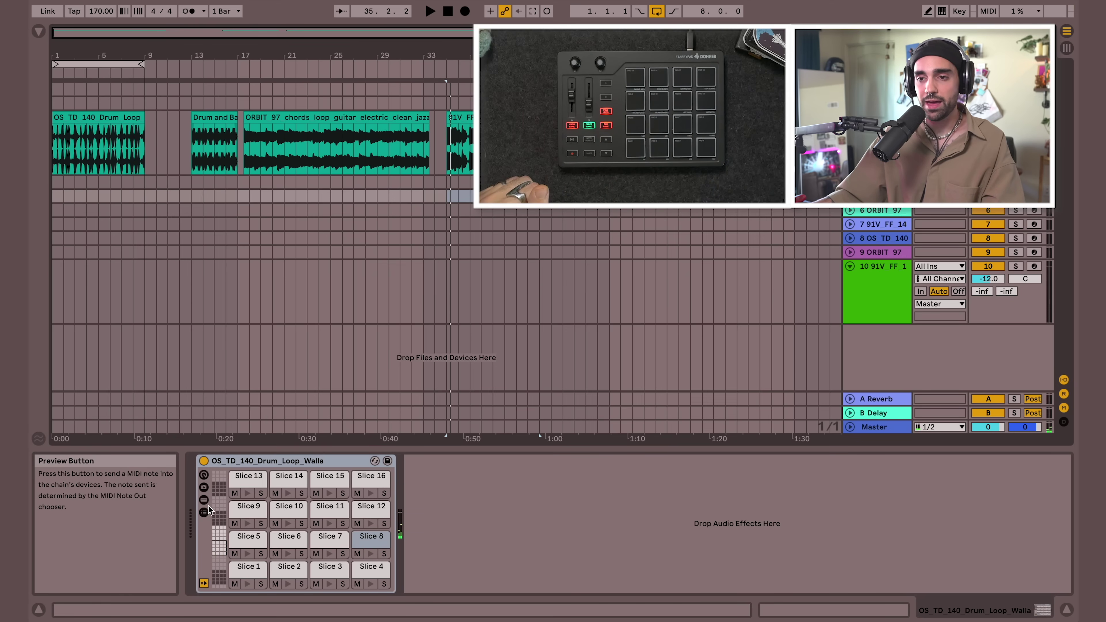
# - Transpose Slice 1 to -7 st, search the browser for 'rever', and shorten Slice 6's end
pyautogui.click(250, 570)
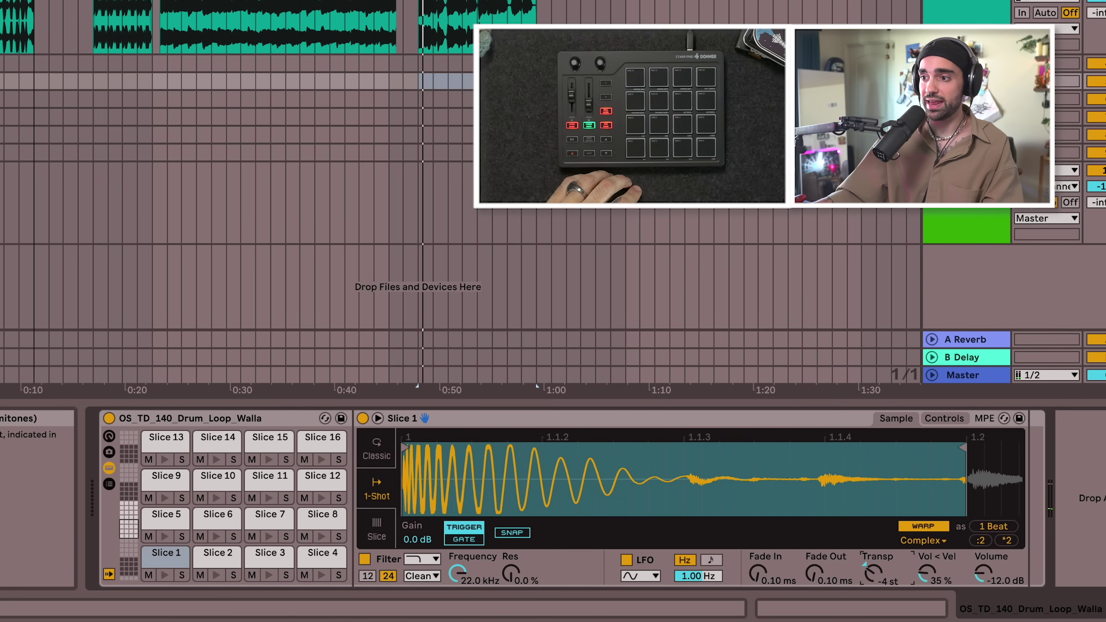
pyautogui.moveTo(873, 575); pyautogui.dragTo(873, 580)
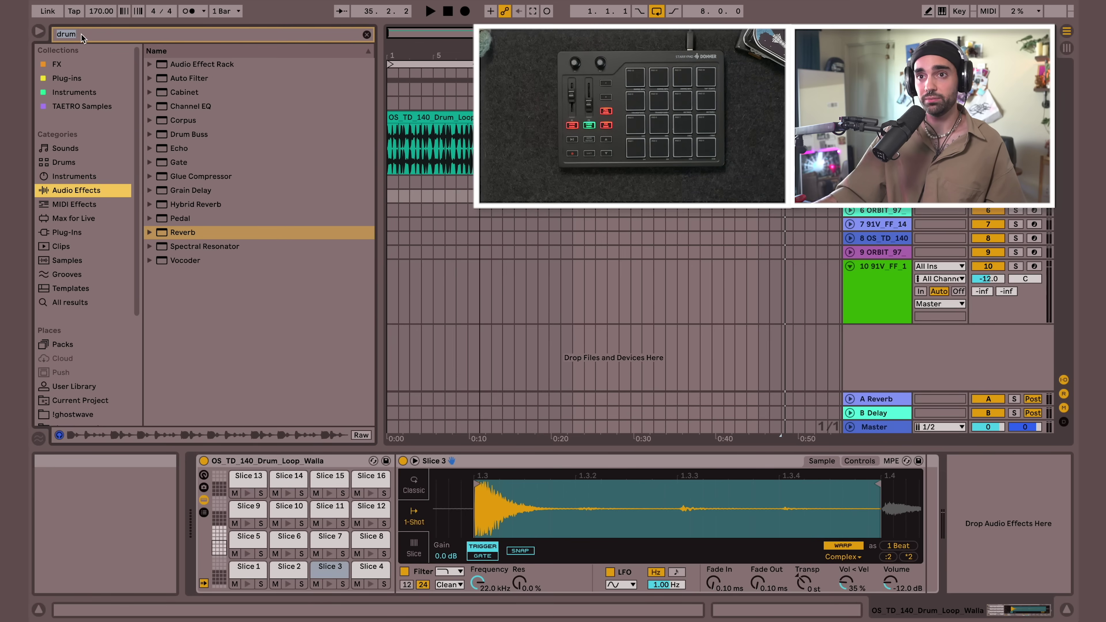
pyautogui.write('rever')
pyautogui.press('Return')
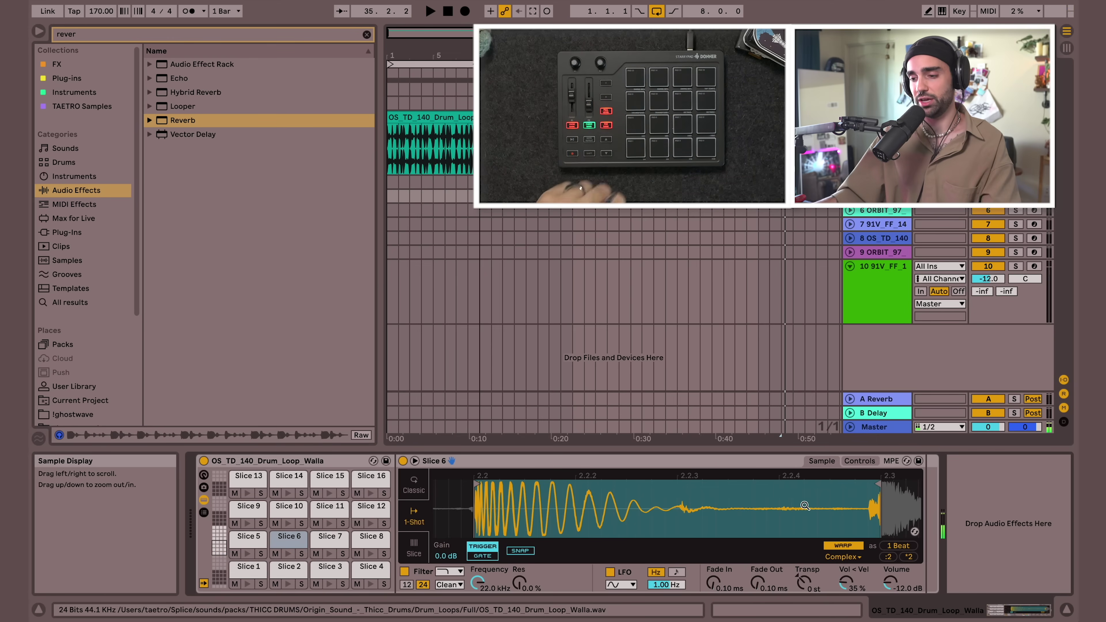
pyautogui.moveTo(879, 484); pyautogui.dragTo(863, 490)
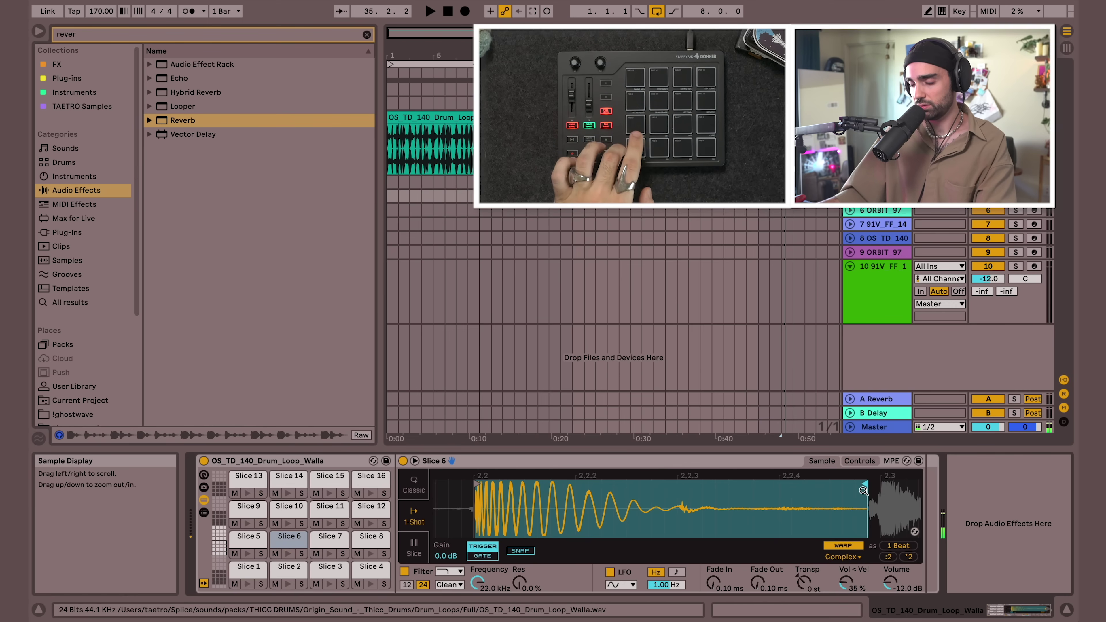